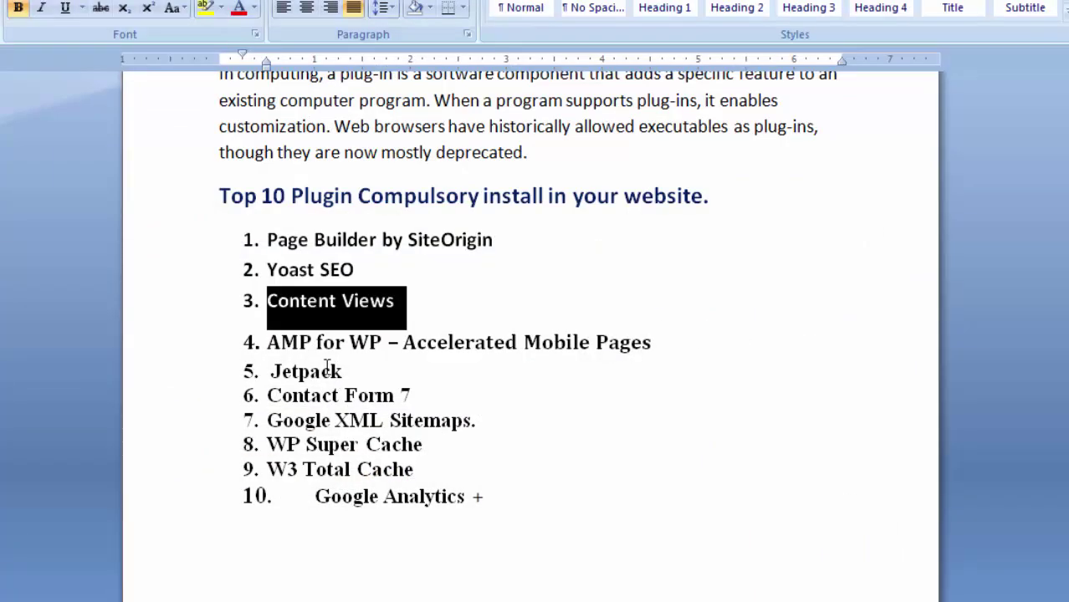
Step: Copy the word AMP from item 4 of the Top 10 plugin list
left_click_drag(266, 341, 312, 346)
right_click(312, 345)
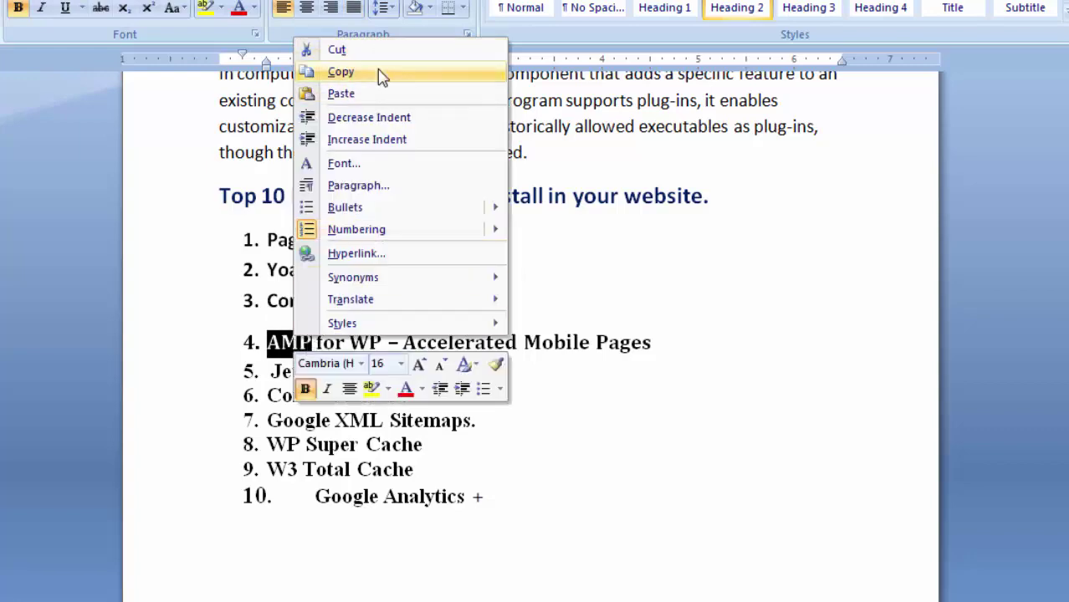
left_click(381, 72)
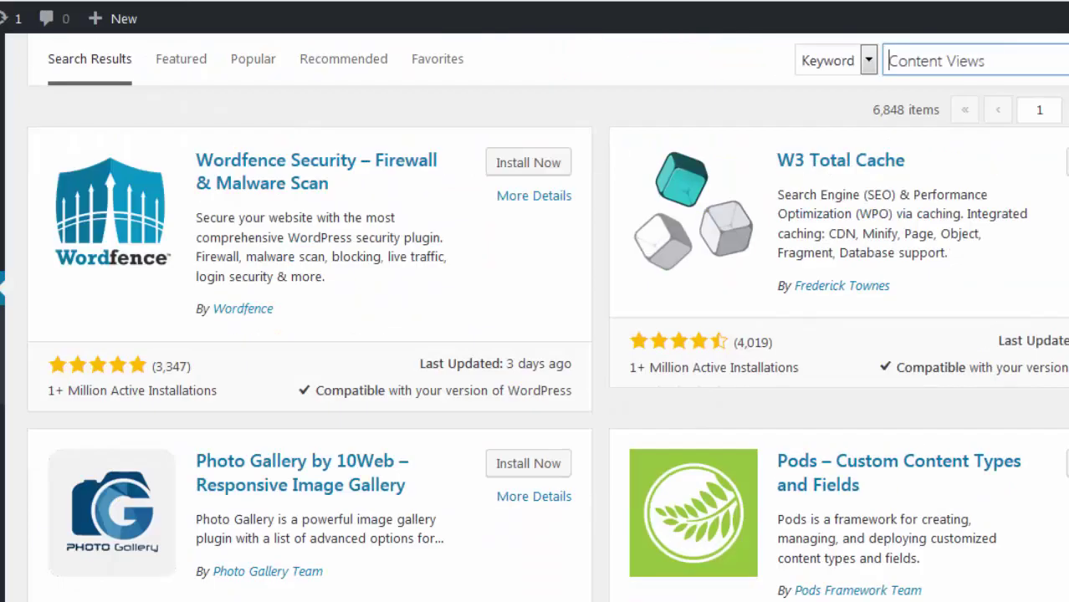
Step: On the WordPress Add Plugins page, replace the search keyword with the copied AMP, removing the pasted list number
scroll(535, 335, "up", 2)
scroll(1049, 162, "up", 1)
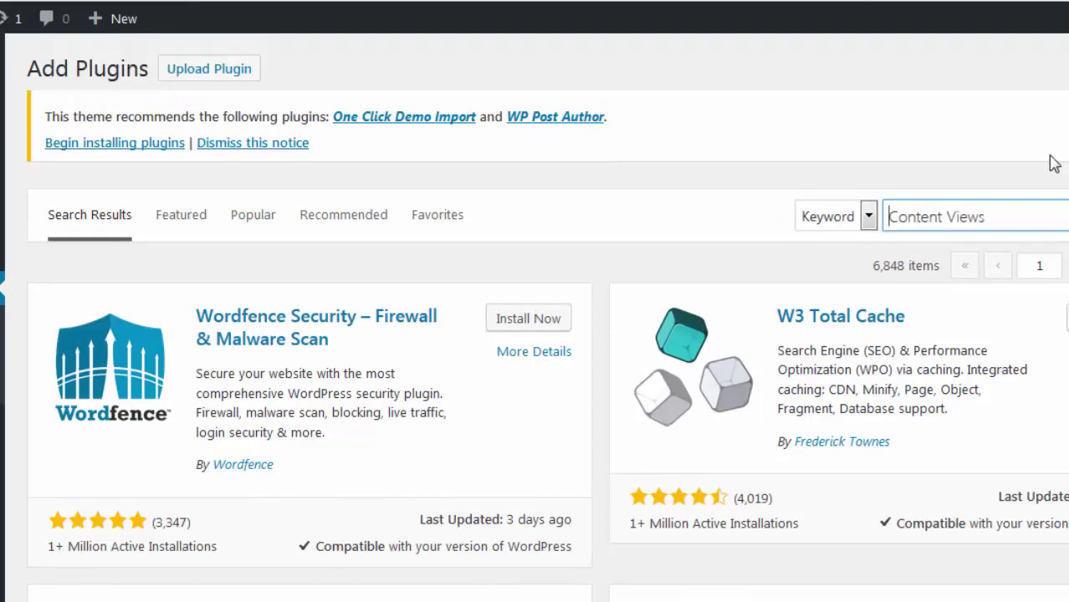
left_click_drag(999, 219, 898, 224)
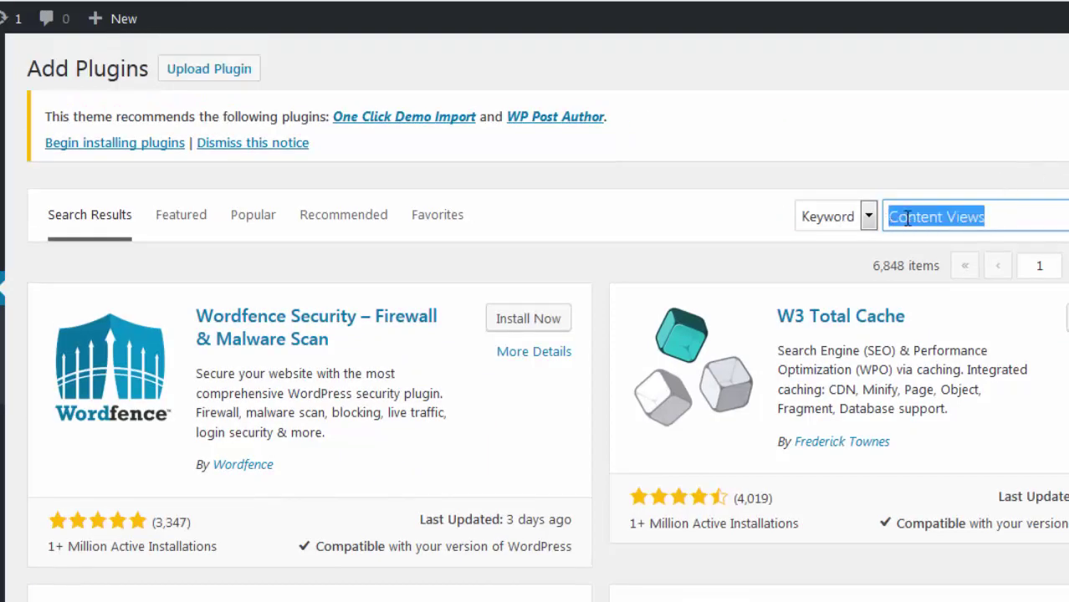
right_click(904, 219)
left_click(956, 306)
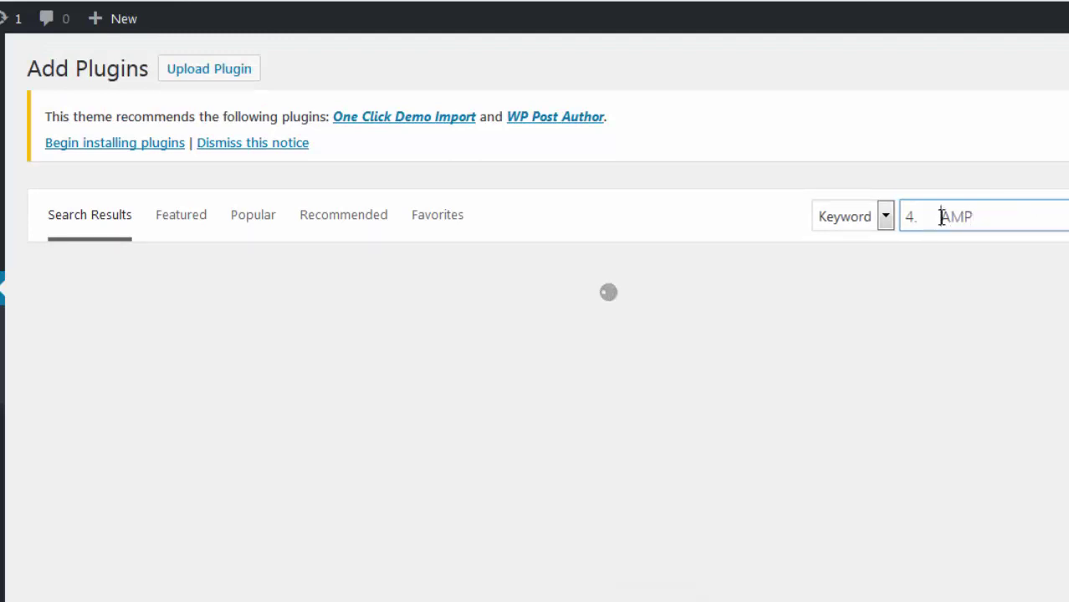
left_click_drag(941, 217, 891, 218)
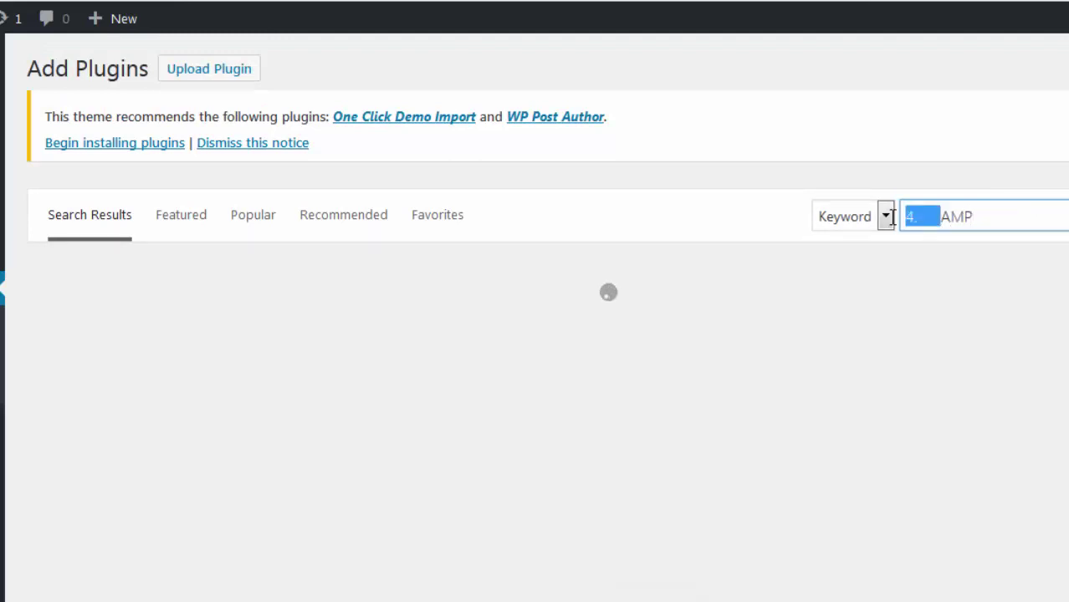
key("BackSpace")
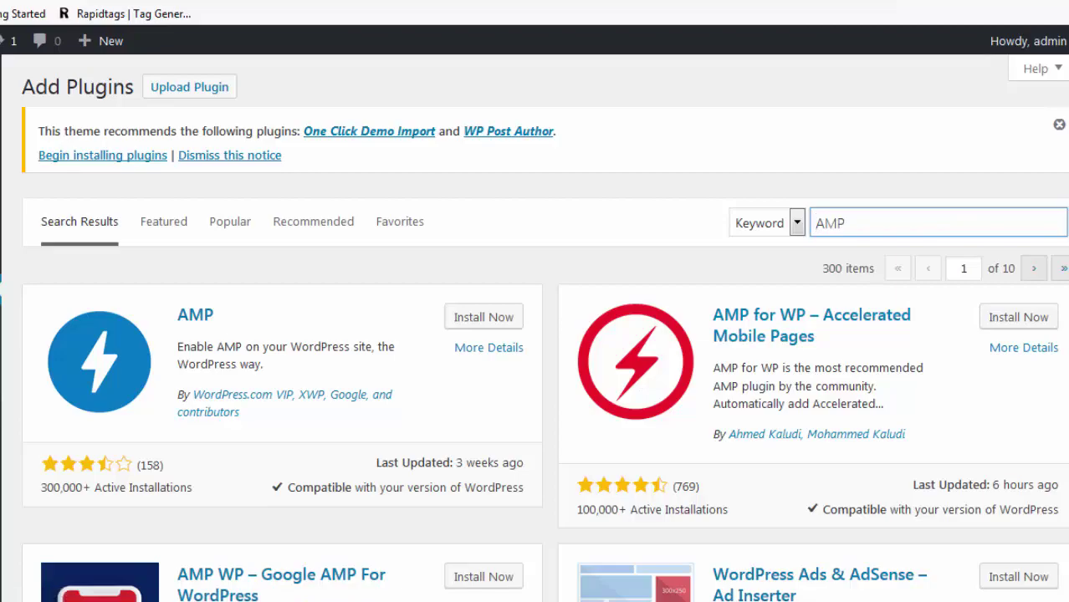
Step: Switch to the Word document and copy Jetpack from item 5 of the plugin list
key("alt+Tab")
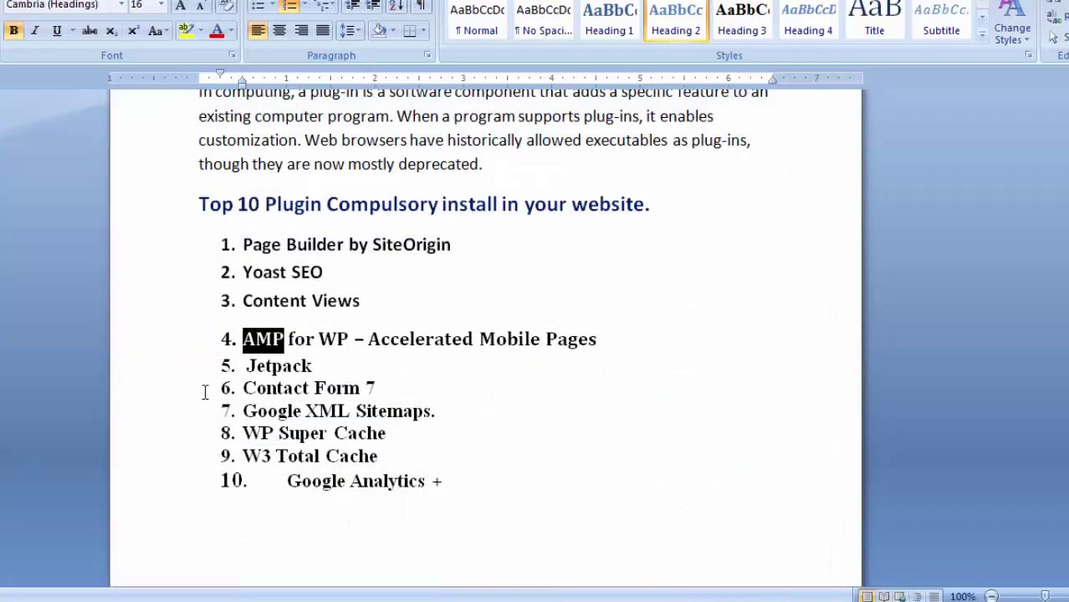
left_click_drag(250, 368, 311, 368)
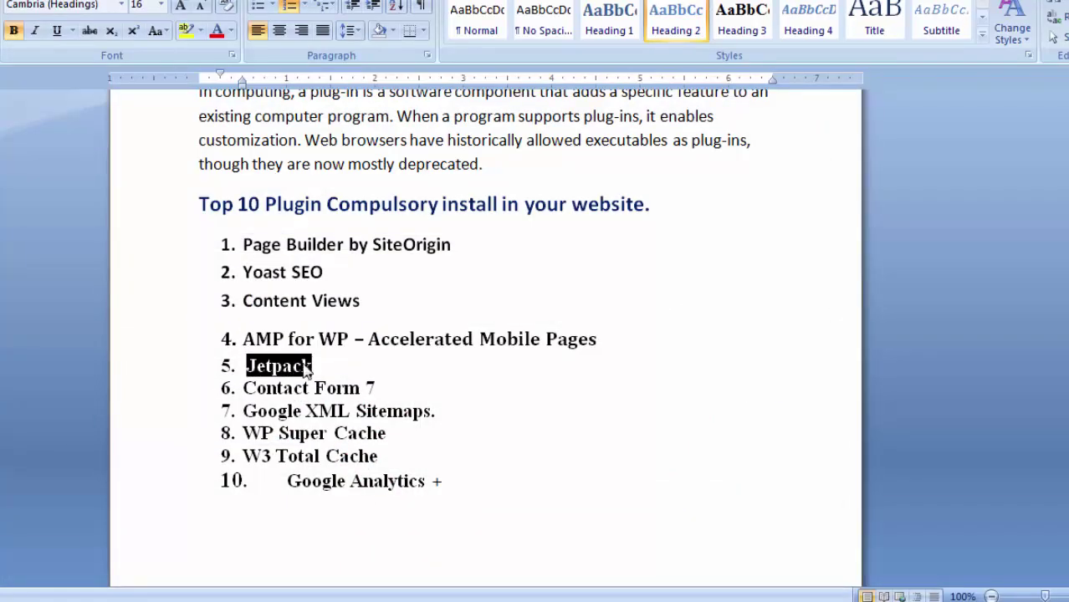
right_click(289, 373)
left_click(338, 149)
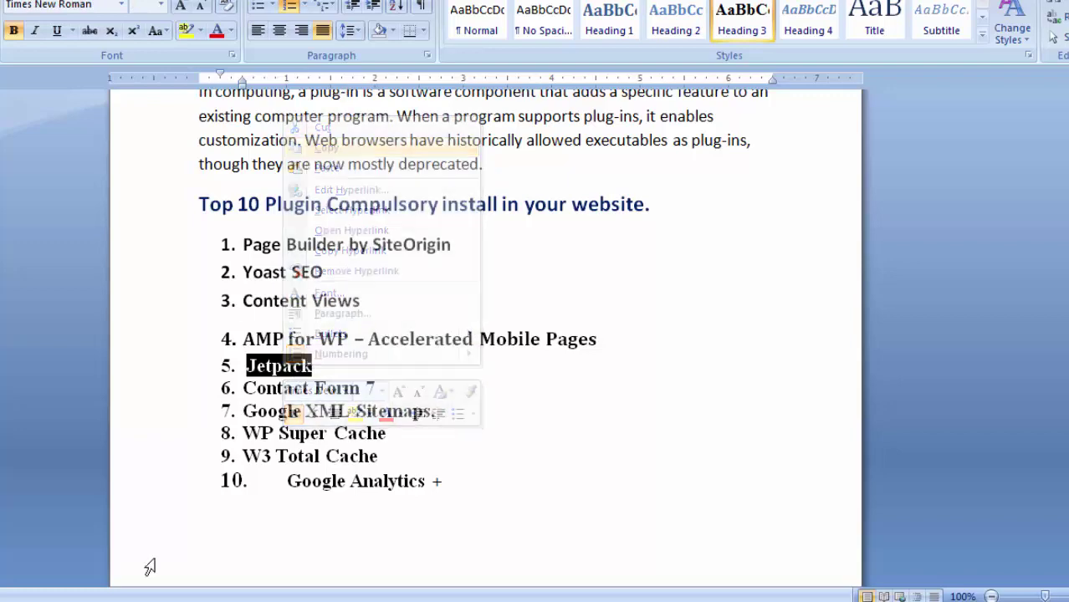
Step: Return to the WordPress Add Plugins page and replace the search keyword with the copied Jetpack
left_click(118, 561)
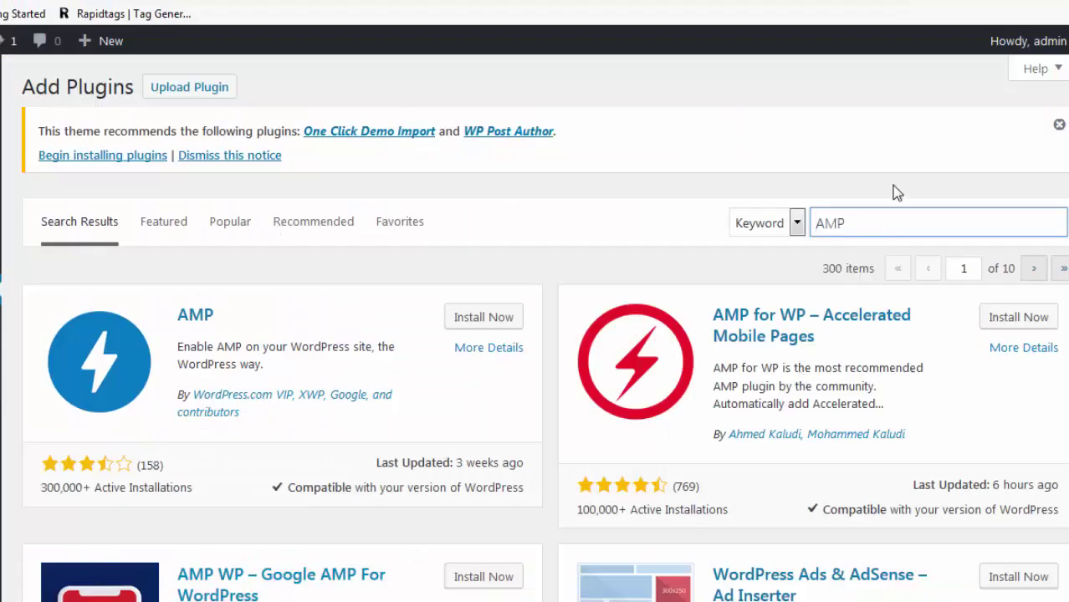
left_click_drag(864, 220, 816, 221)
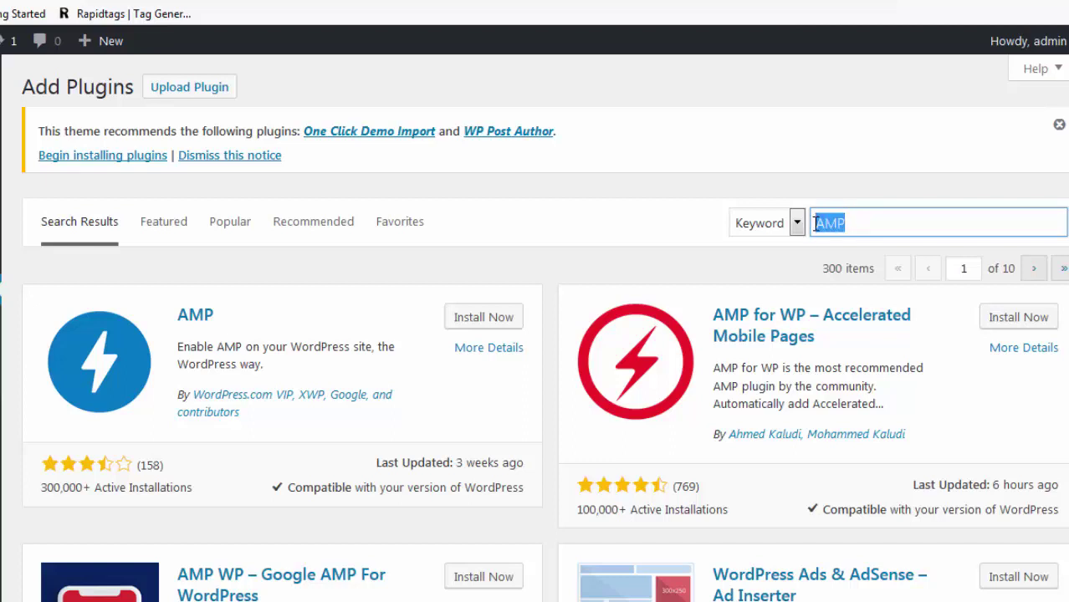
right_click(820, 223)
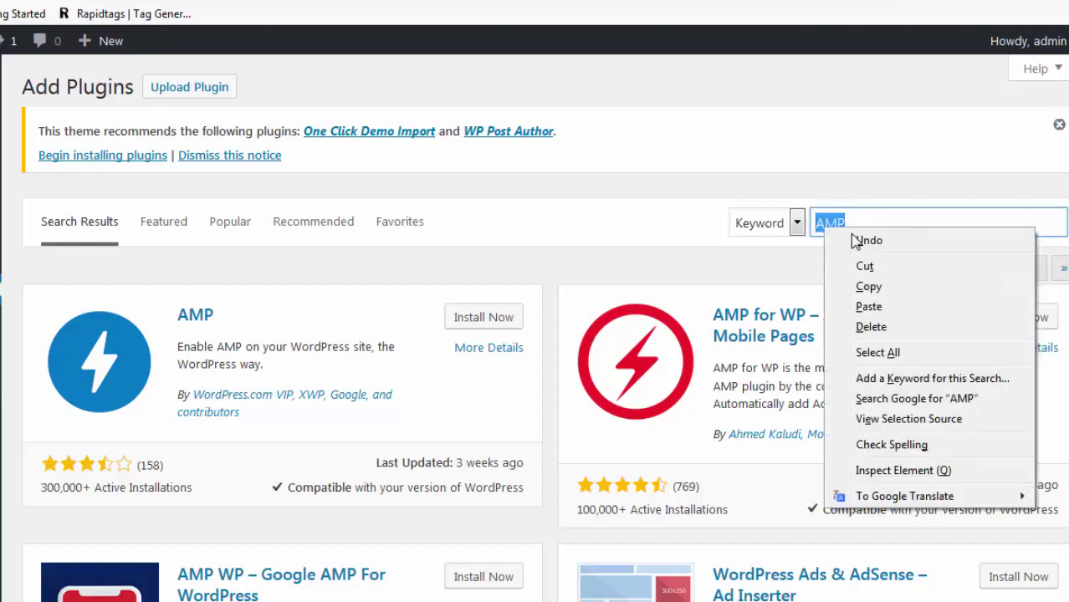
left_click(870, 306)
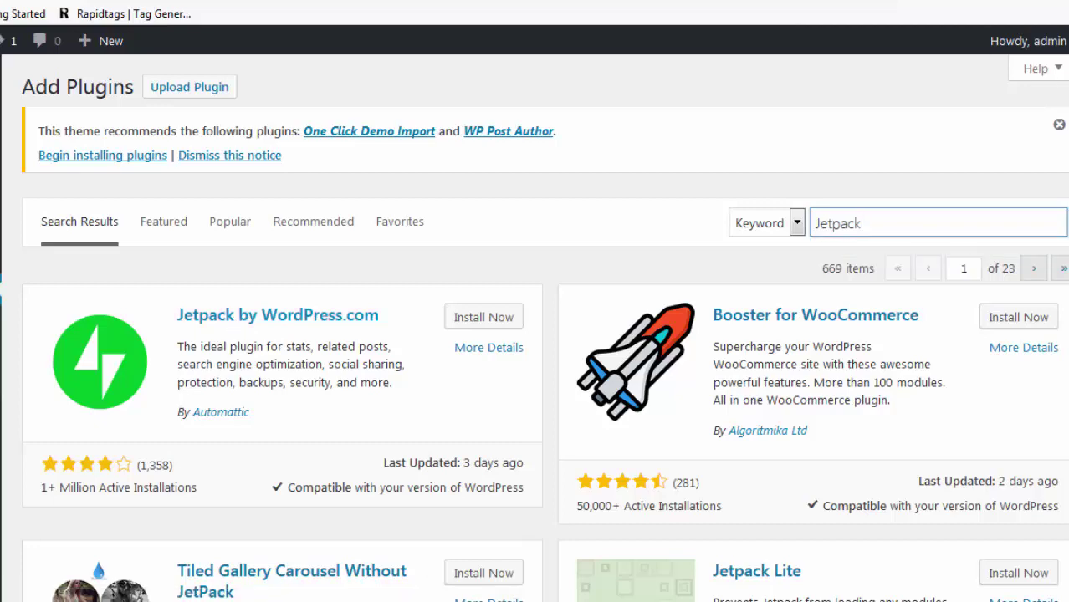
Step: Switch to the Word document and copy Contact Form 7 from item 6 of the plugin list
key("alt+Tab")
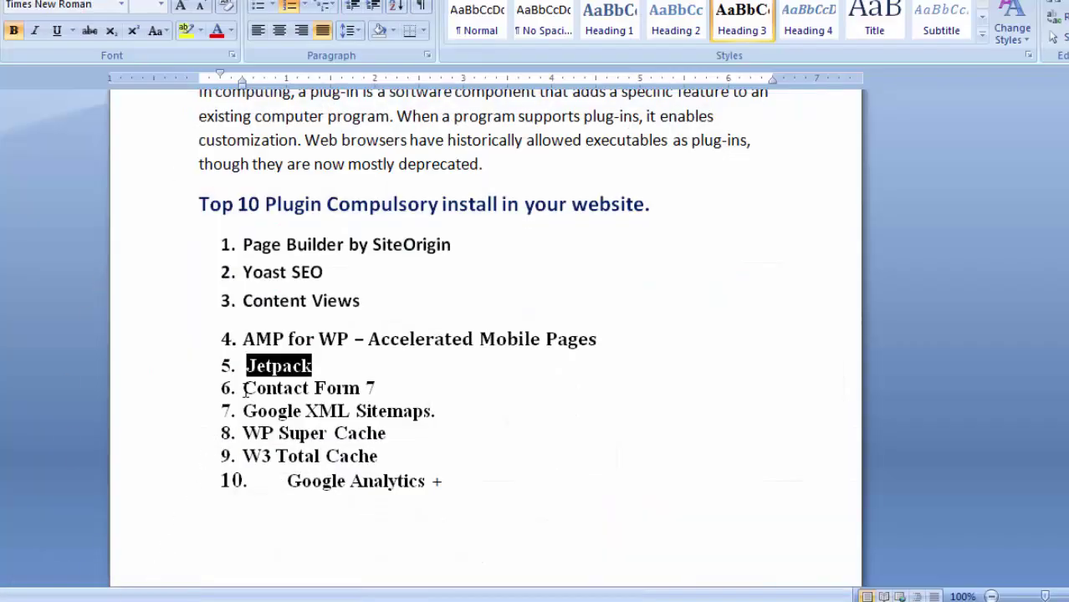
left_click_drag(244, 390, 377, 389)
right_click(375, 390)
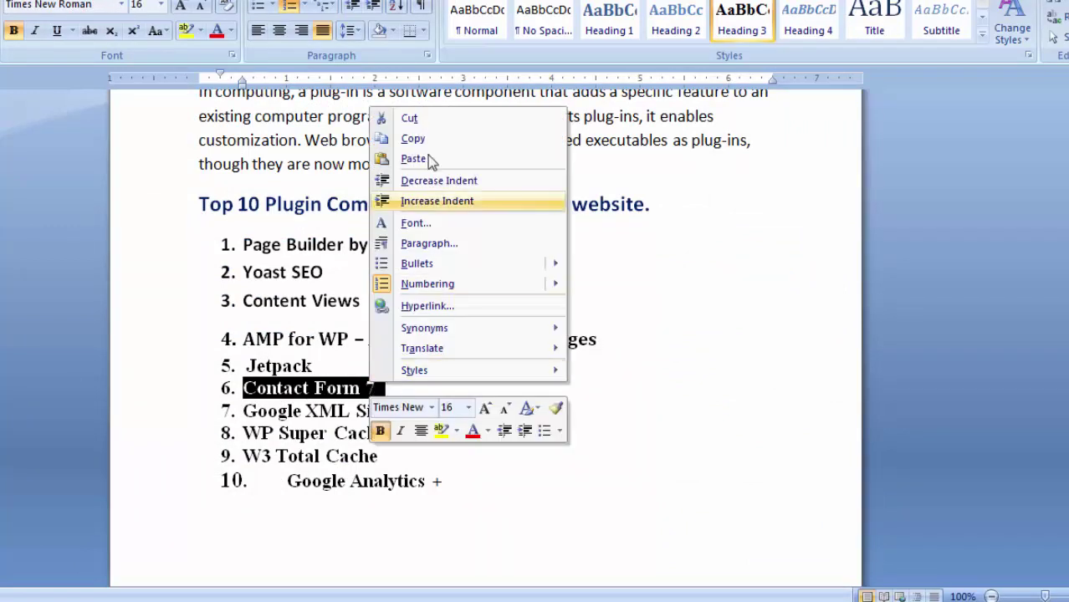
left_click(431, 136)
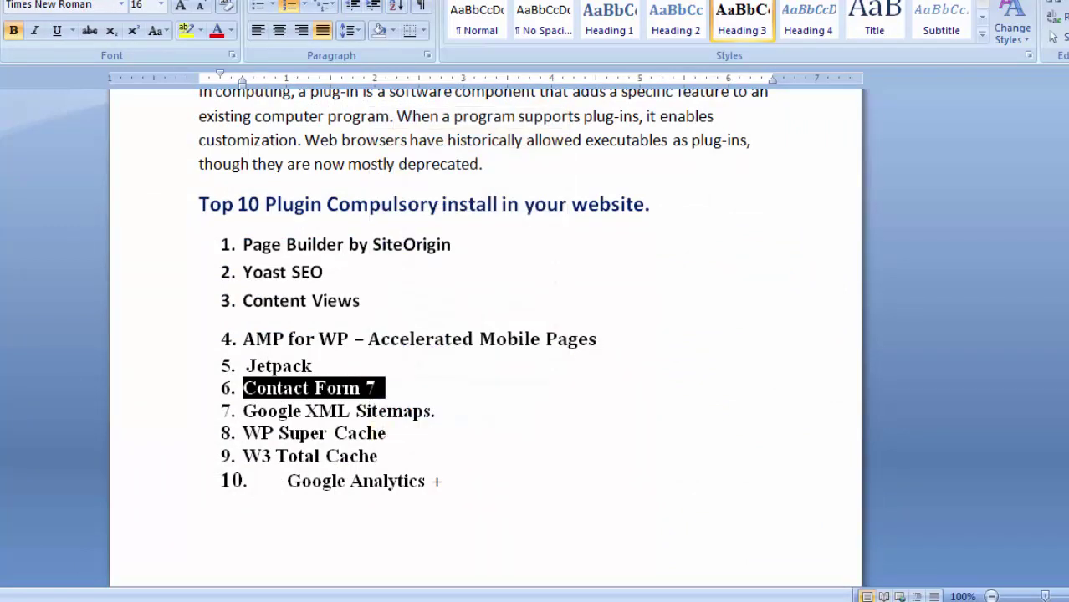
Step: Return to WordPress and replace the plugin search keyword with the copied Contact Form 7, removing the pasted list number
left_click(59, 514)
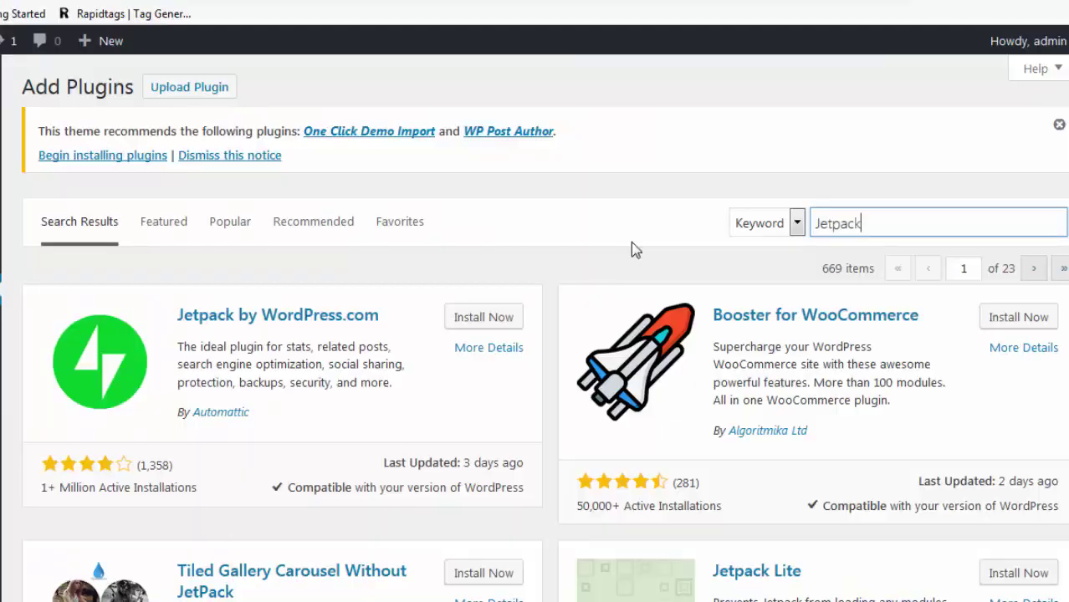
left_click(878, 231)
left_click_drag(870, 223, 810, 223)
right_click(822, 224)
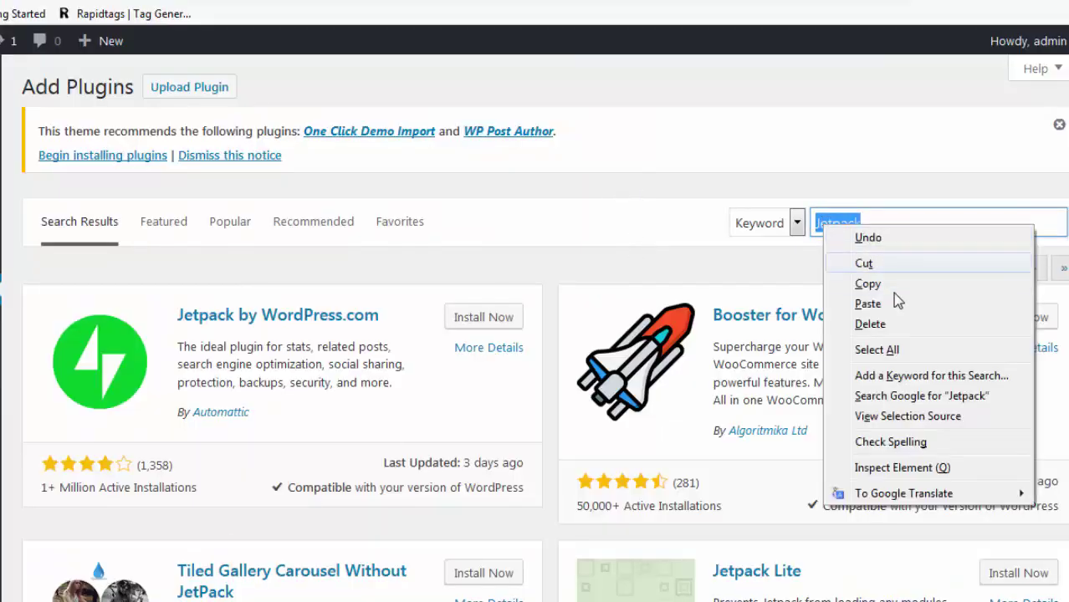
left_click(874, 304)
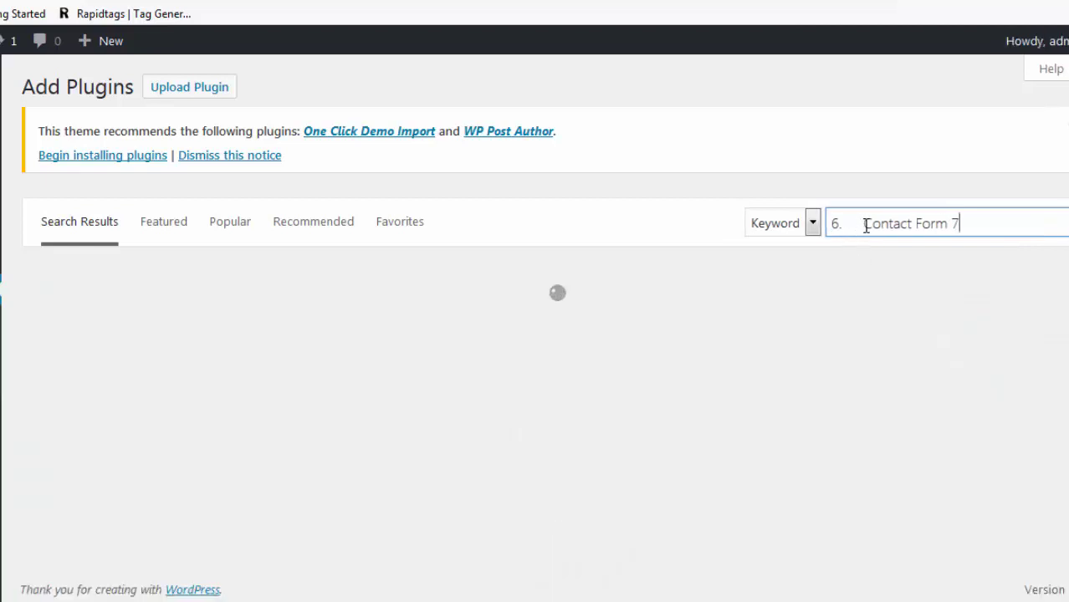
left_click_drag(865, 226, 830, 224)
key("BackSpace")
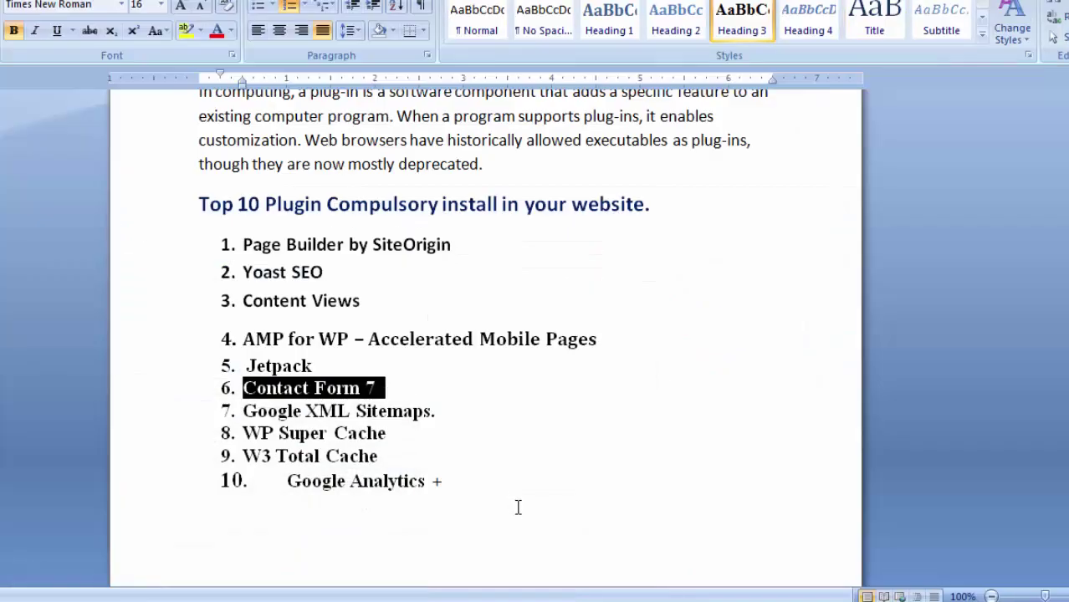
Step: Copy Google XML Sitemaps from item 7 of the Word plugin list, without its closing period
left_click_drag(245, 410, 430, 410)
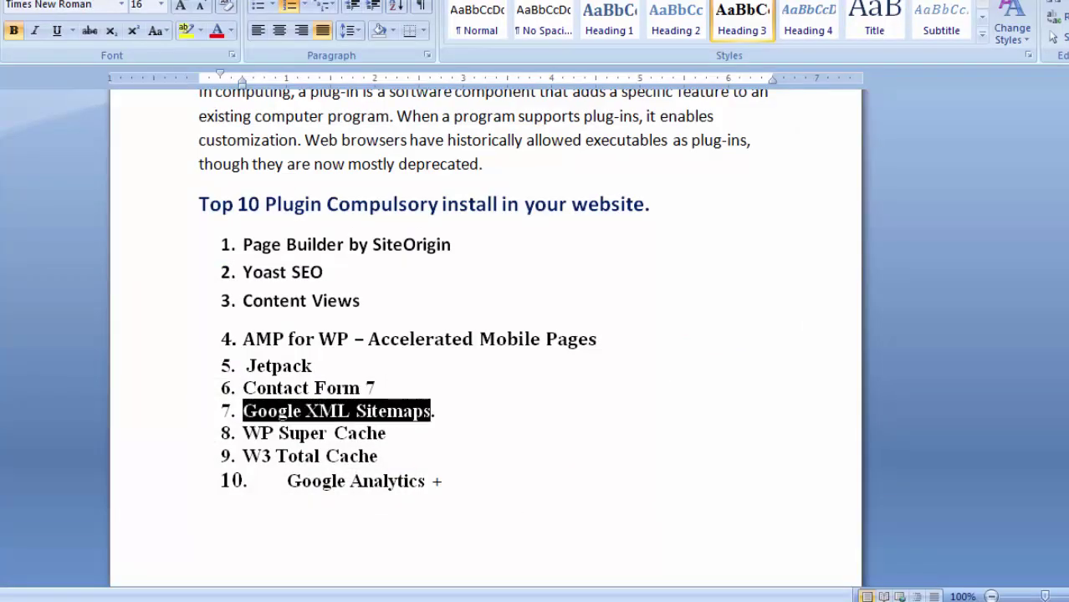
right_click(395, 412)
left_click(459, 169)
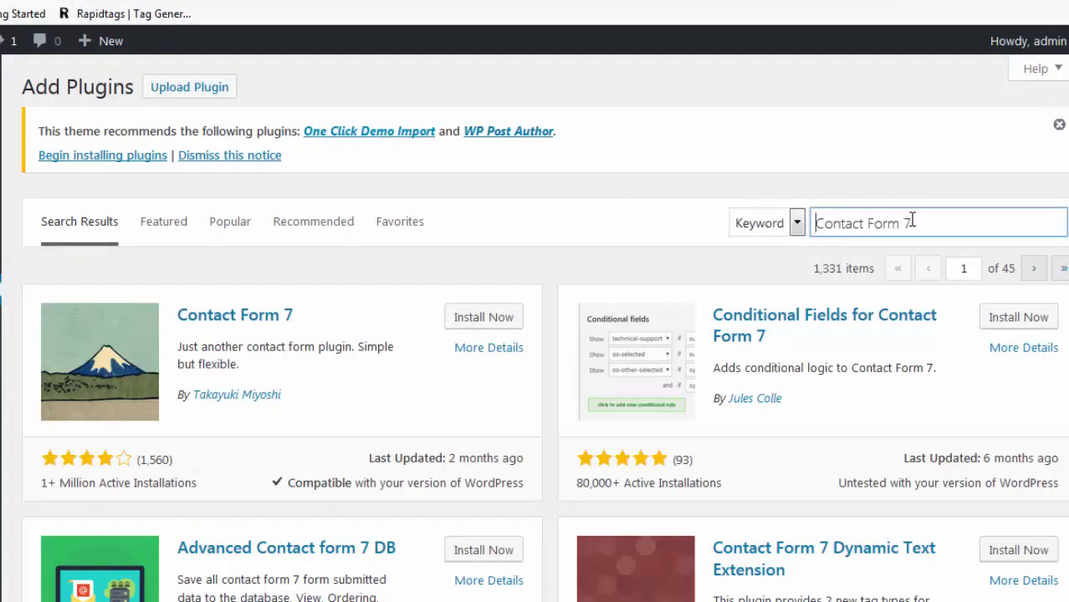
Step: In WordPress, search the plugins for the copied Google XML Sitemaps in place of the current keyword, removing the pasted list number
left_click_drag(912, 220, 796, 219)
right_click(847, 224)
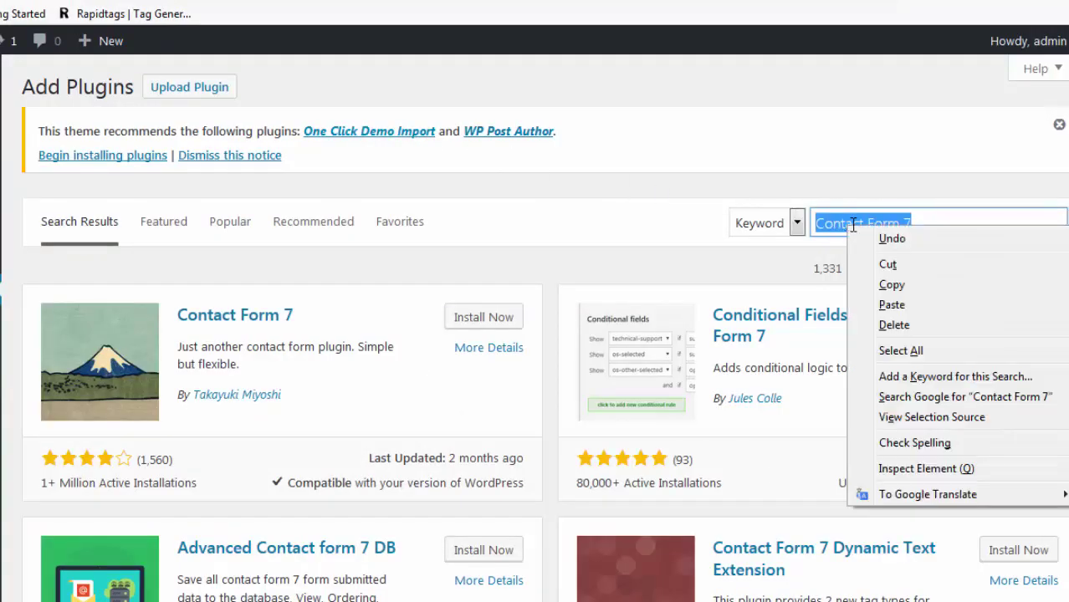
left_click(891, 305)
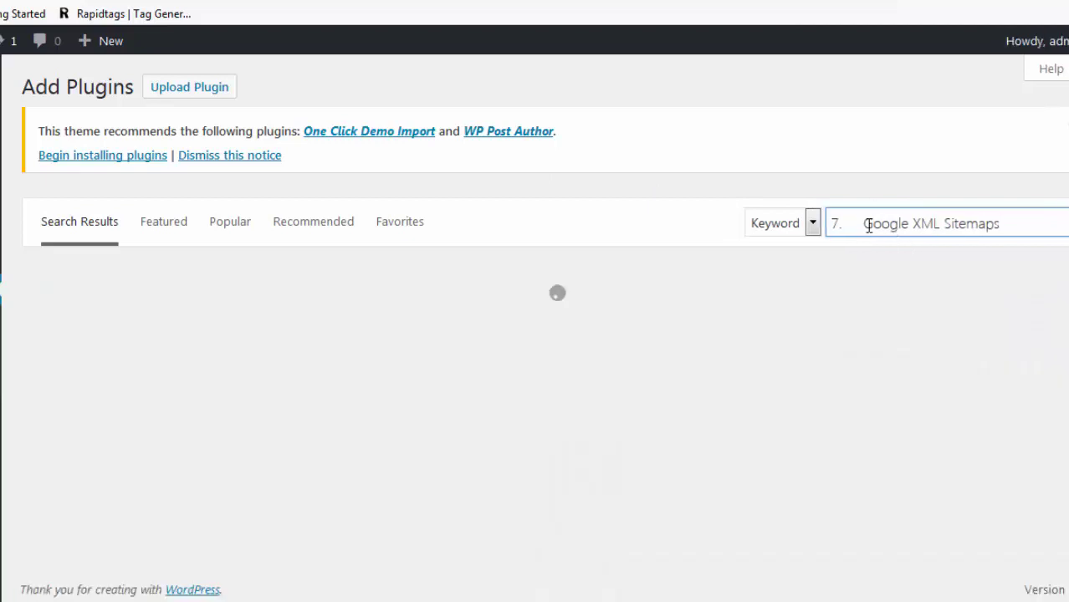
left_click_drag(863, 221, 802, 219)
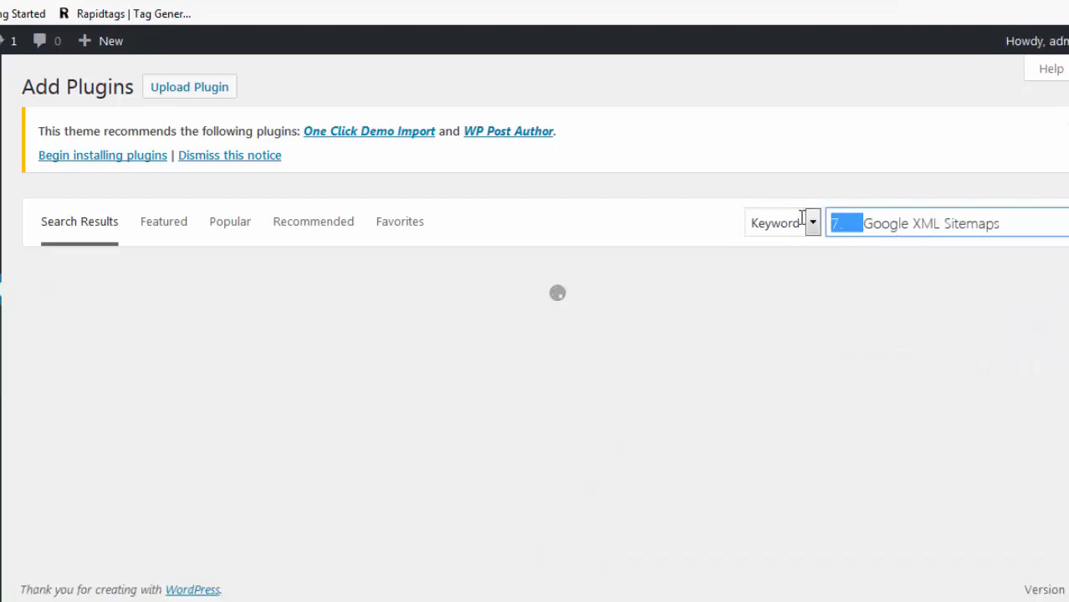
key("BackSpace")
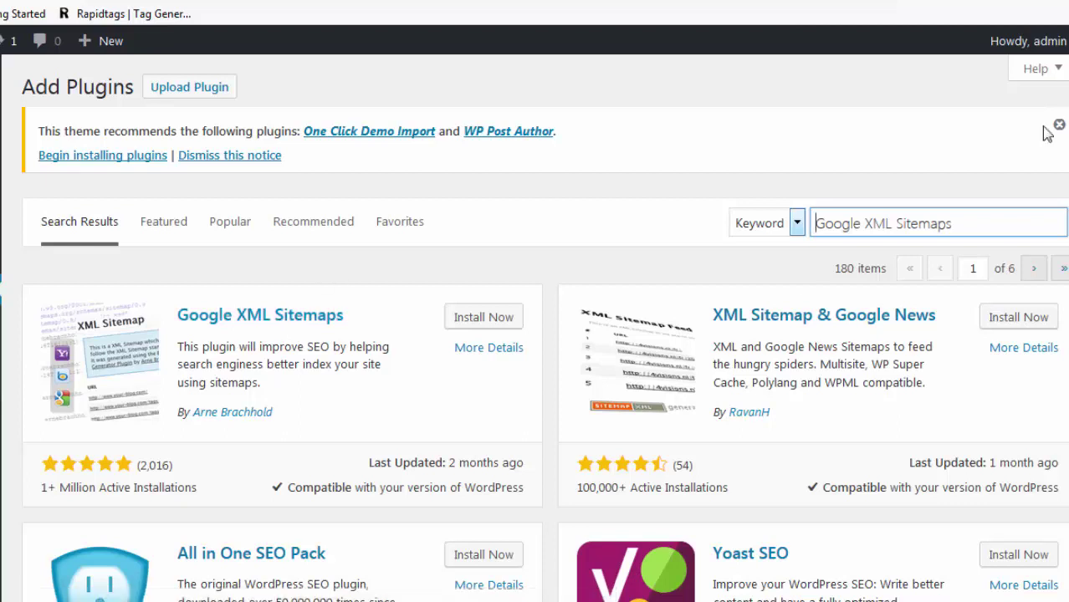
Step: Switch to the Word document and copy WP Super Cache from item 8 of the plugin list
key("alt+Tab")
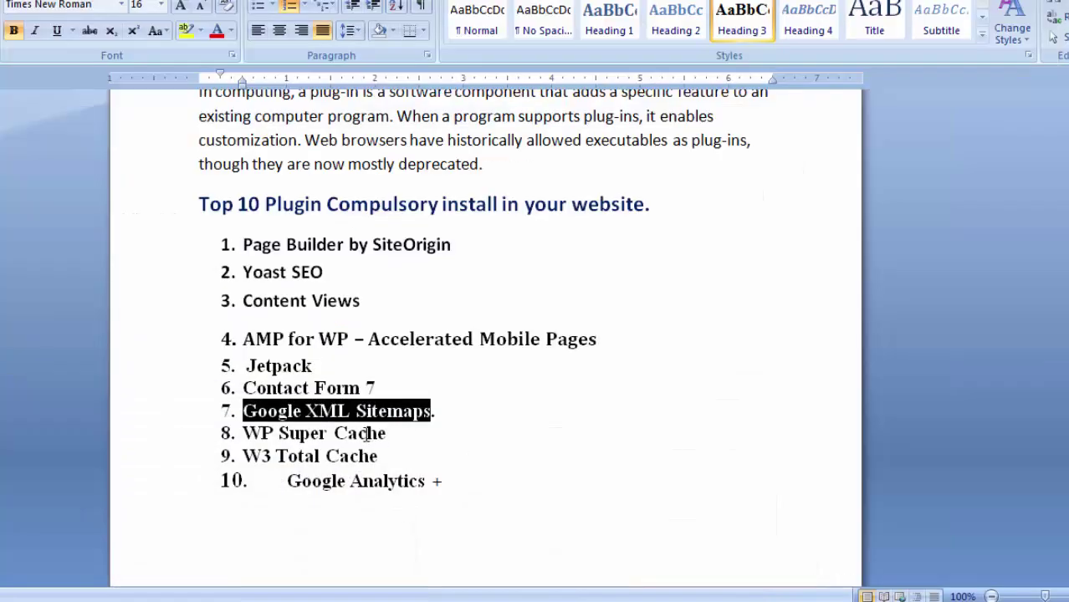
left_click_drag(384, 434, 245, 433)
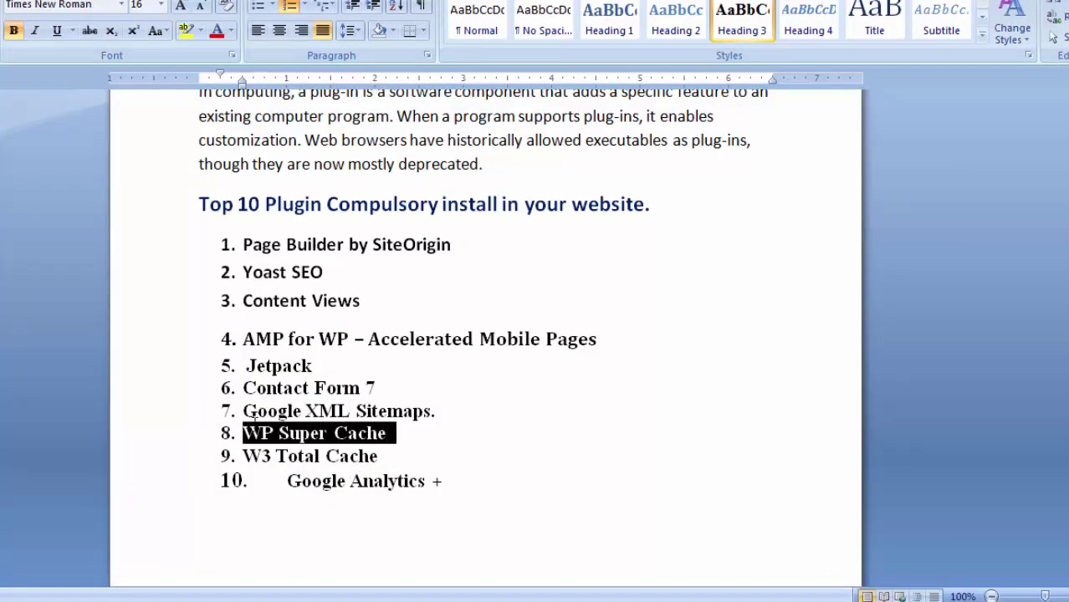
left_click(298, 456)
right_click(298, 456)
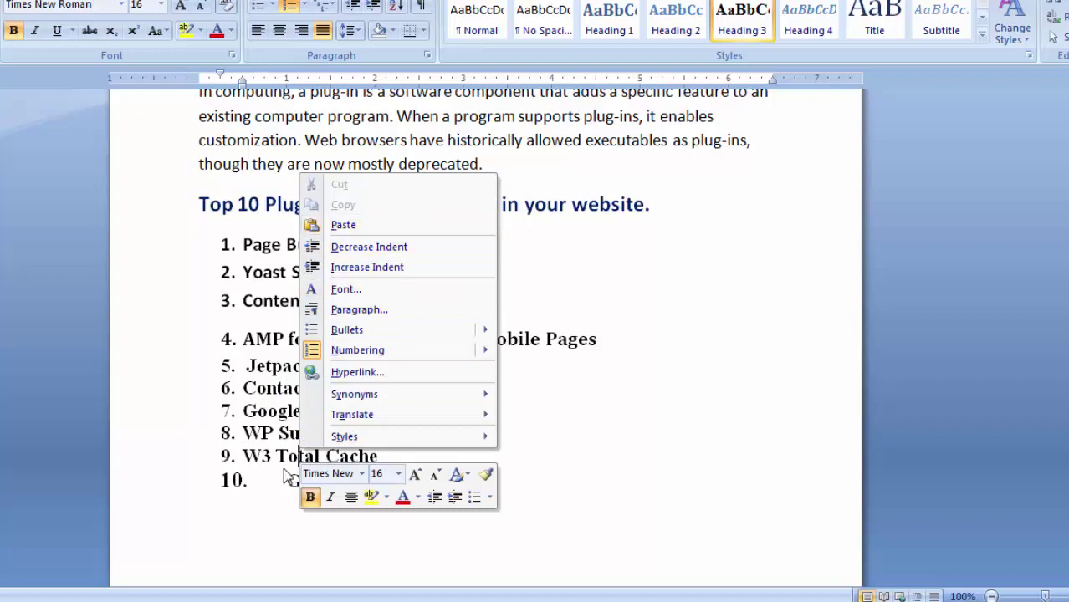
left_click(279, 432)
double_click(280, 433)
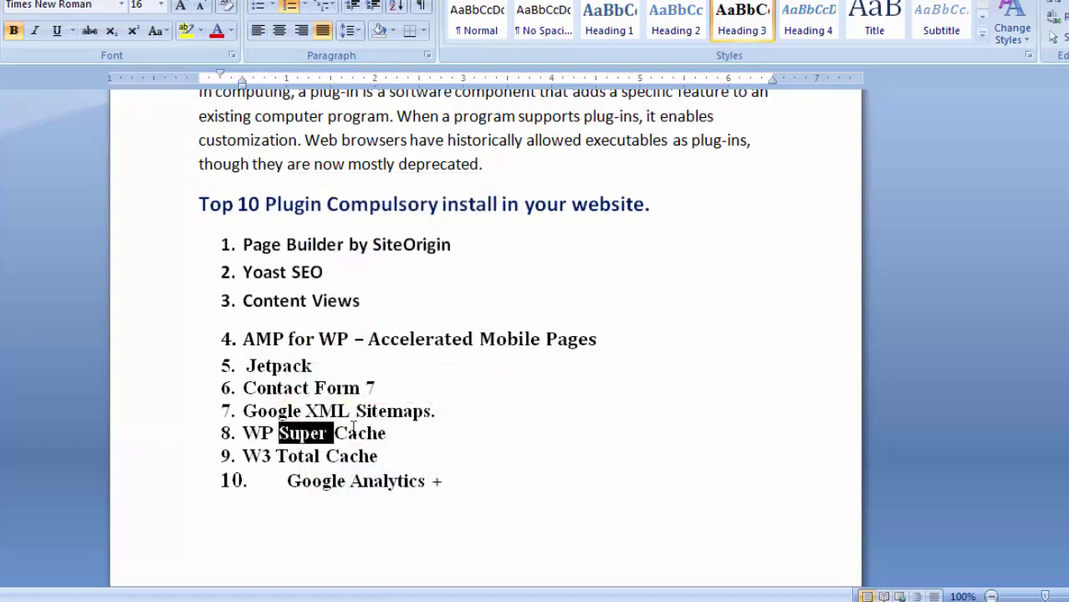
left_click(387, 434, "shift")
left_click(243, 433, "shift")
right_click(266, 435)
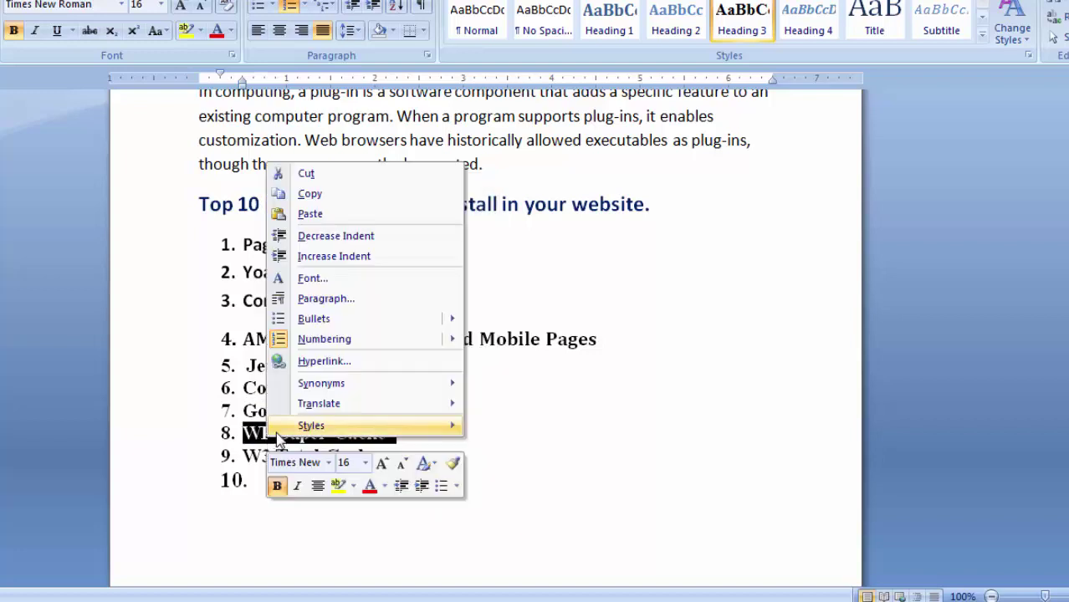
left_click(337, 197)
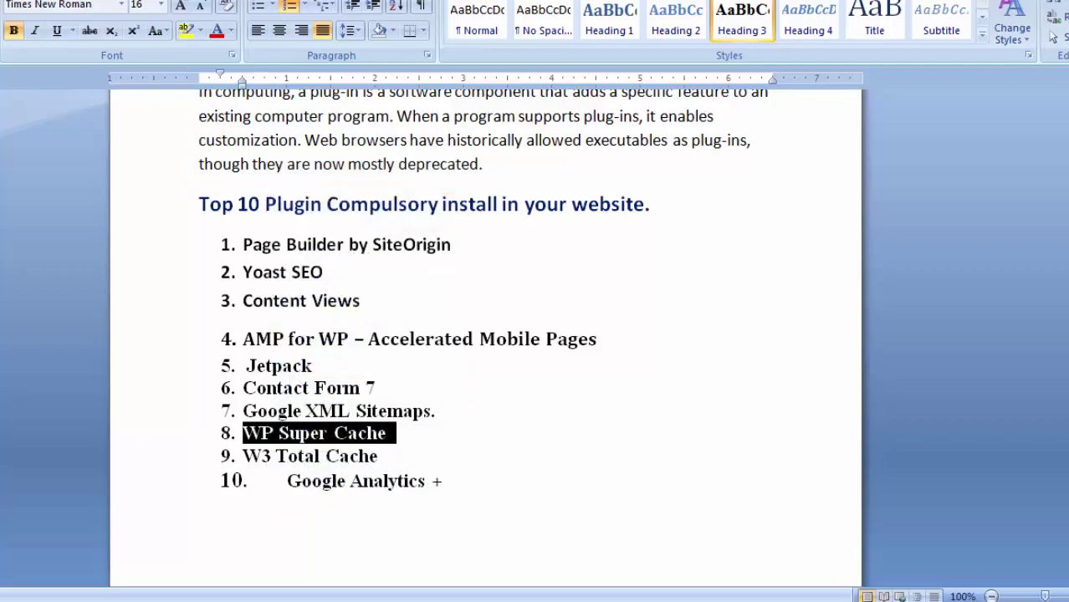
Step: Return to WordPress and search the plugins for the copied WP Super Cache in place of the current keyword, removing the pasted list number
key("alt+Tab")
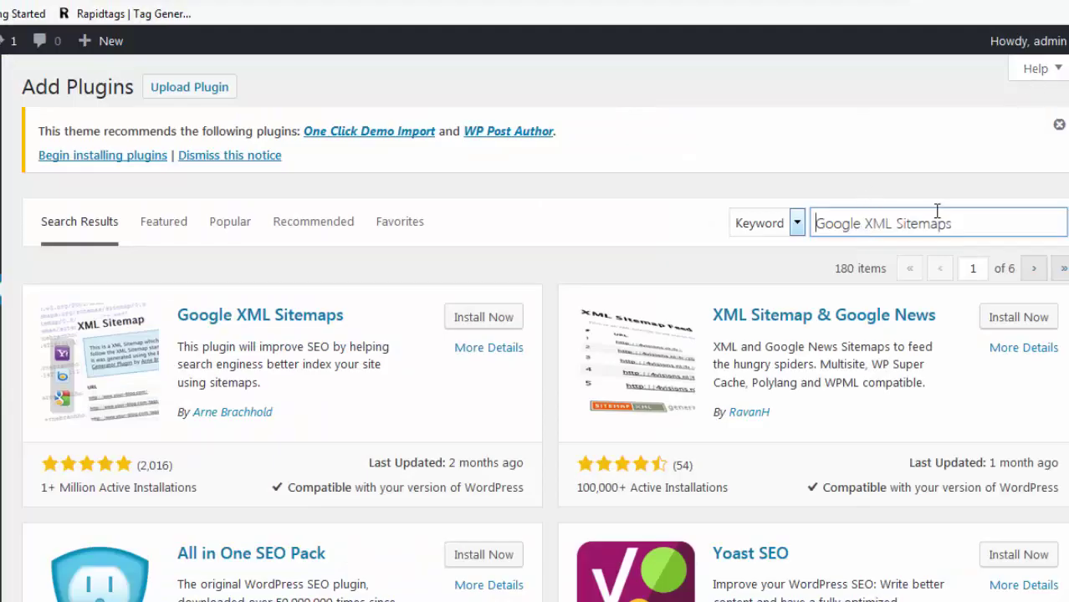
left_click_drag(952, 223, 803, 221)
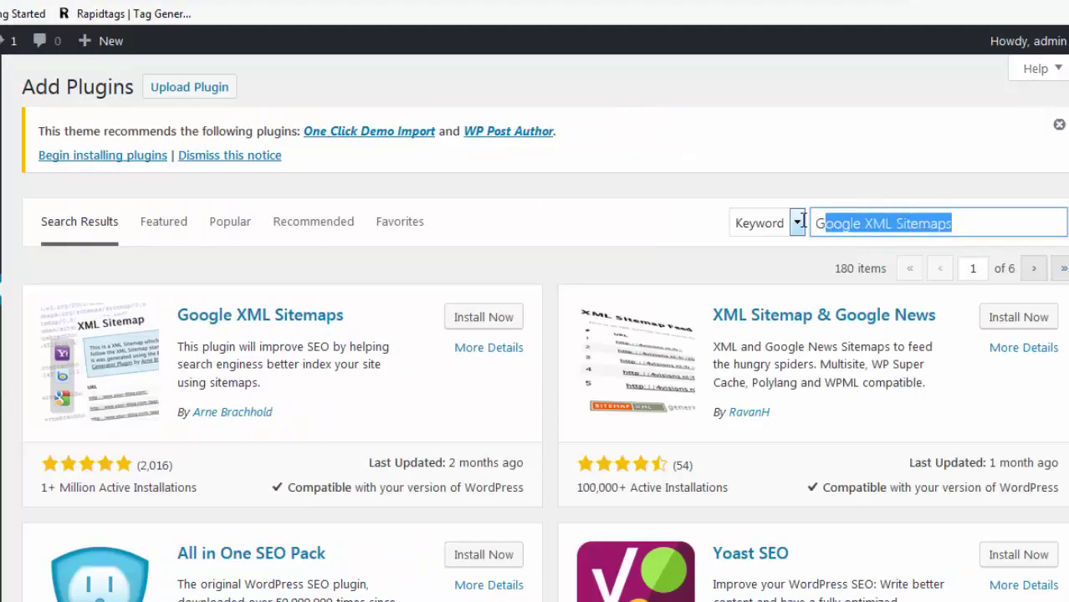
right_click(852, 216)
left_click(919, 293)
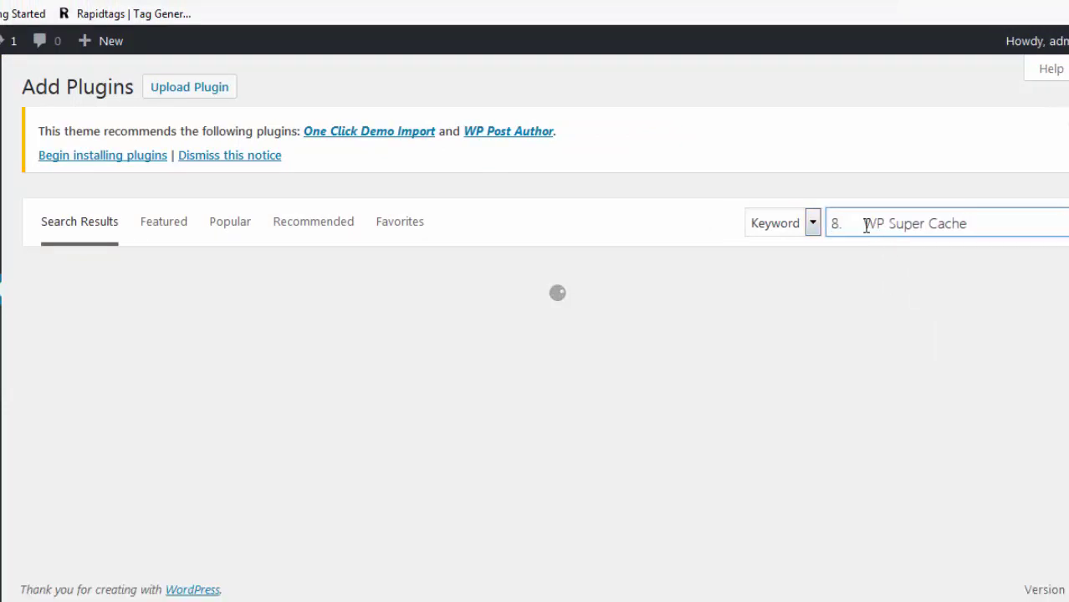
left_click_drag(864, 222, 806, 214)
key("BackSpace")
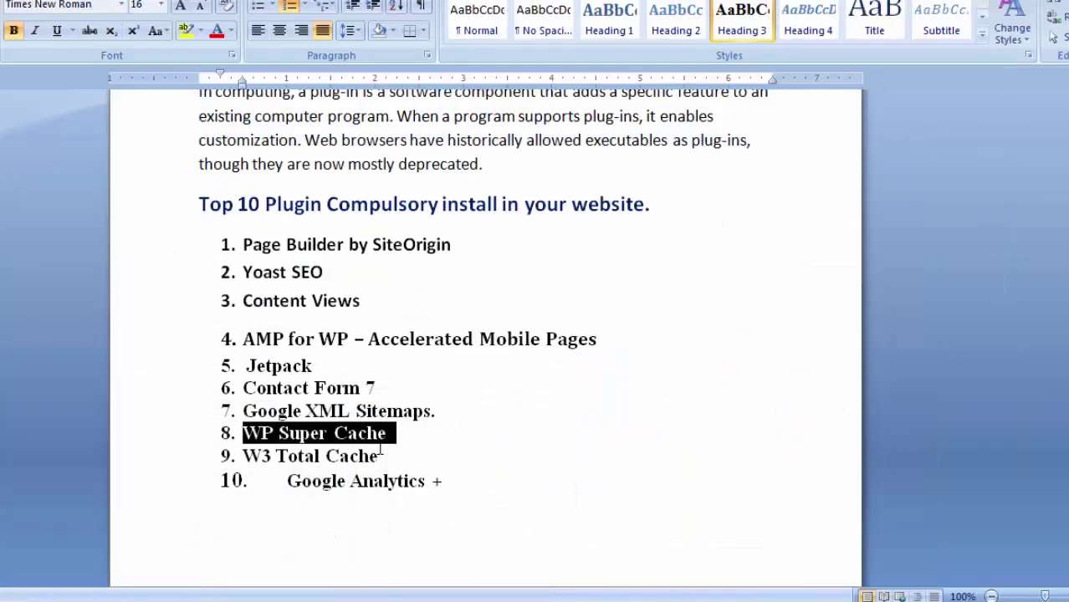
Step: Copy W3 Total Cache from item 9 of the Word plugin list
left_click_drag(381, 456, 266, 458)
right_click(274, 458)
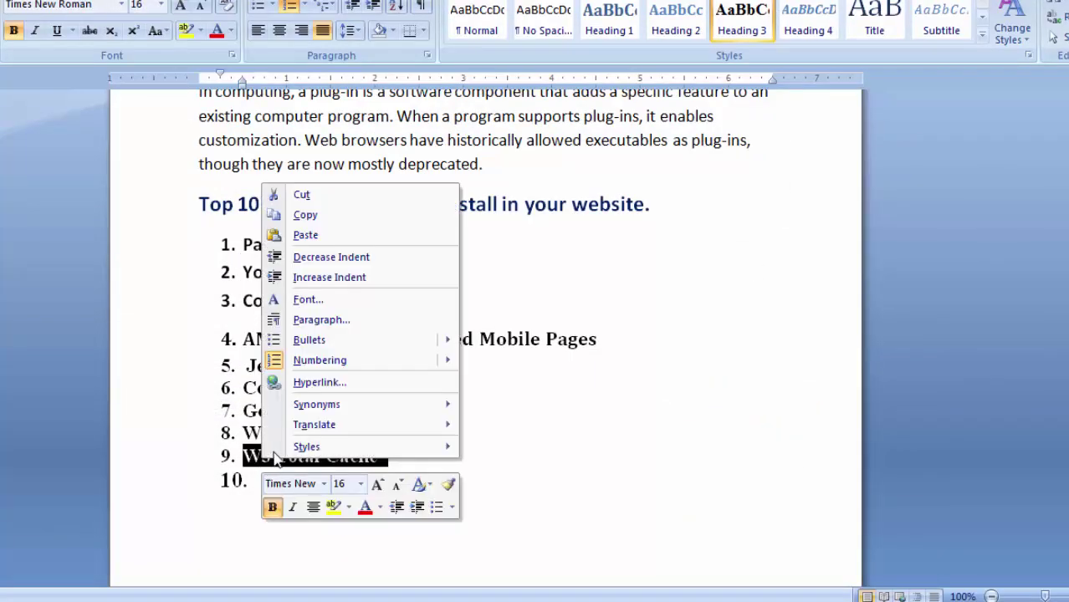
left_click(303, 216)
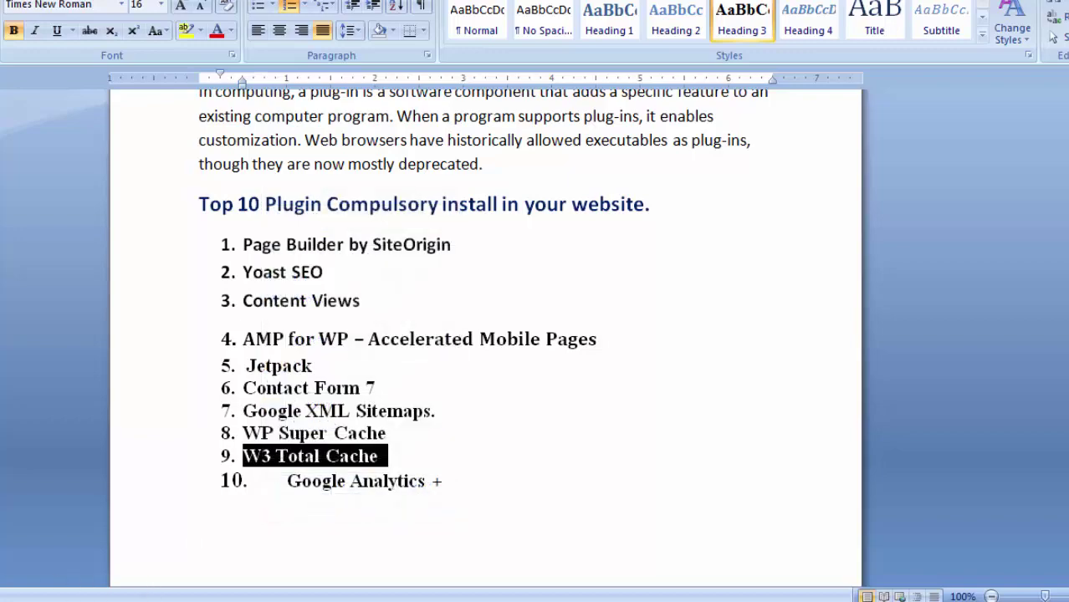
Step: Switch to WordPress and replace the plugin search keyword with the copied W3 Total Cache, deleting the list number pasted before it
left_click(432, 461)
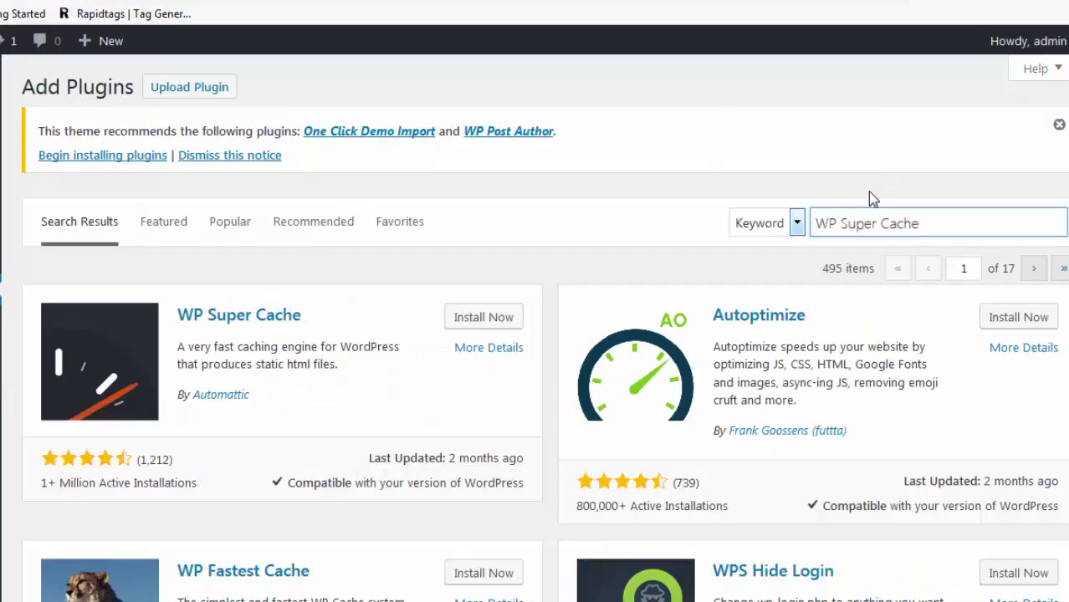
left_click_drag(938, 223, 814, 223)
right_click(823, 224)
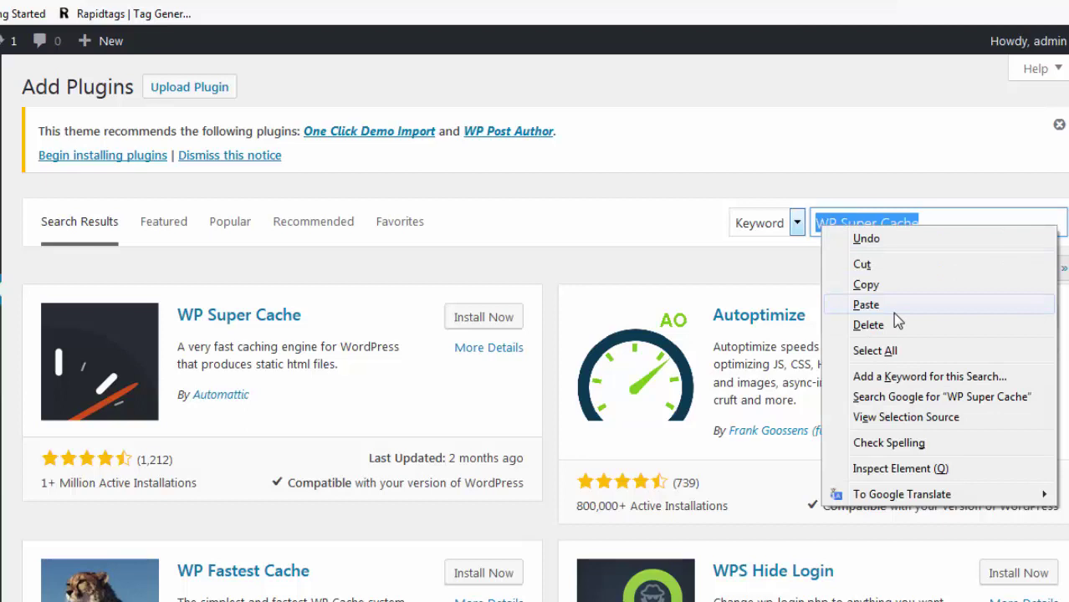
left_click(893, 311)
left_click(864, 223)
key("BackSpace")
key("BackSpace")
key("BackSpace")
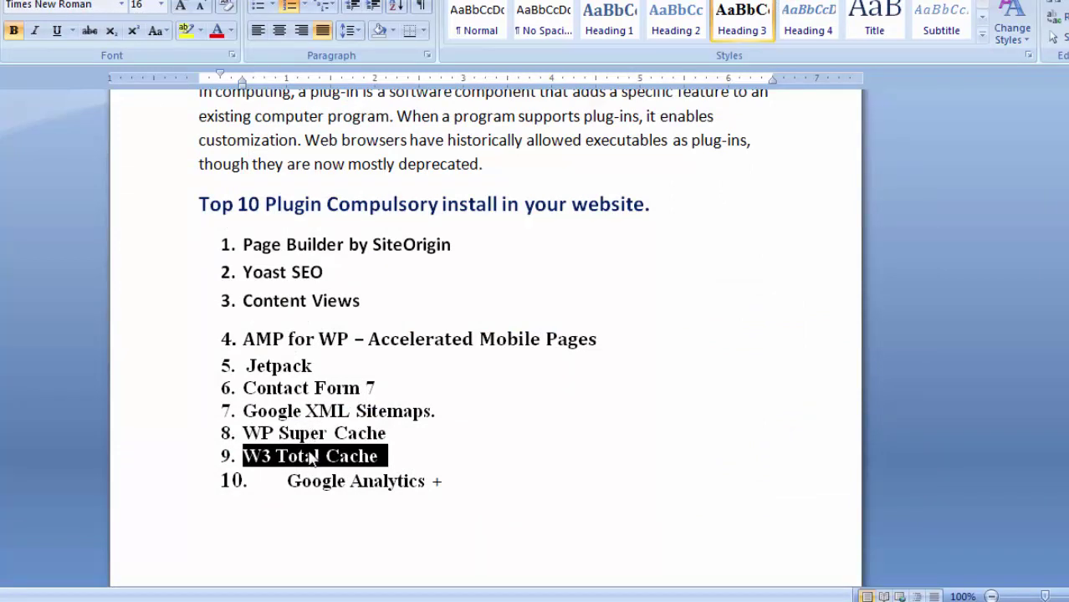
Step: Copy Google Analytics from item 10 of the Word plugin list, without the trailing plus sign
left_click_drag(284, 487, 431, 493)
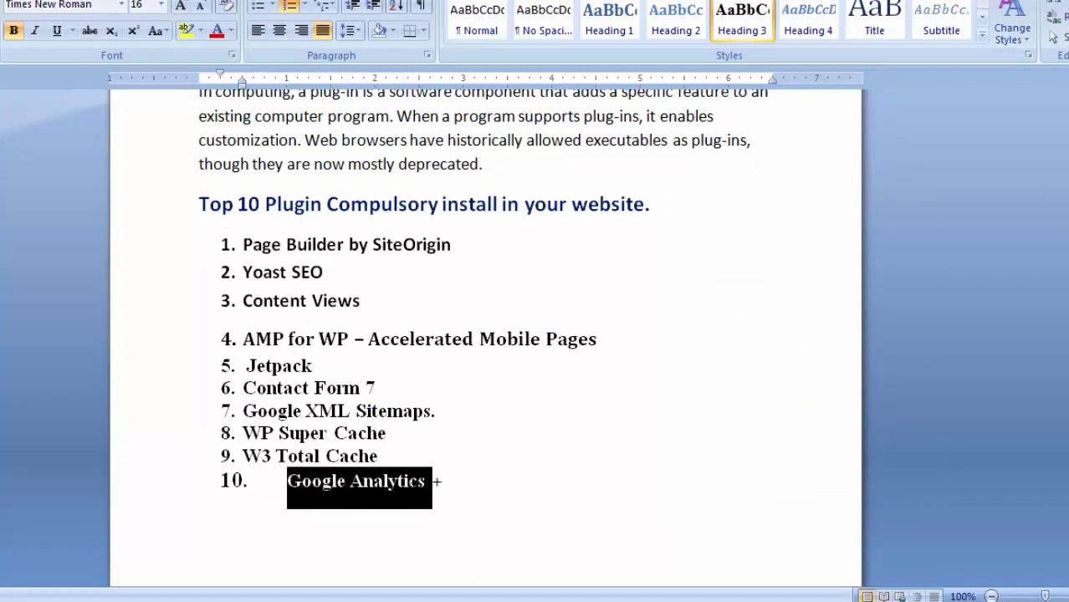
right_click(359, 486)
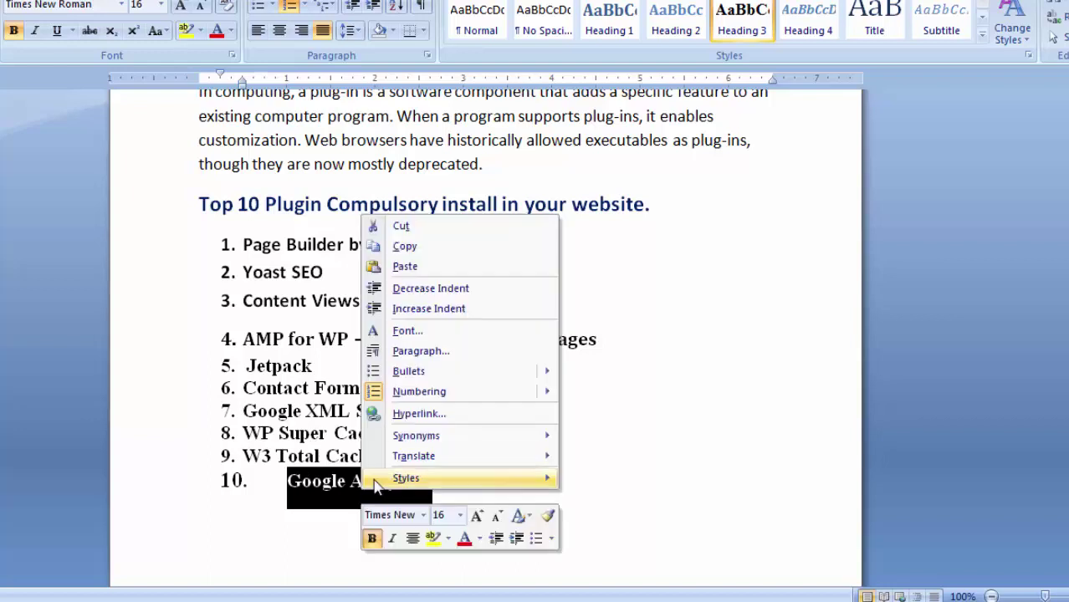
left_click(465, 246)
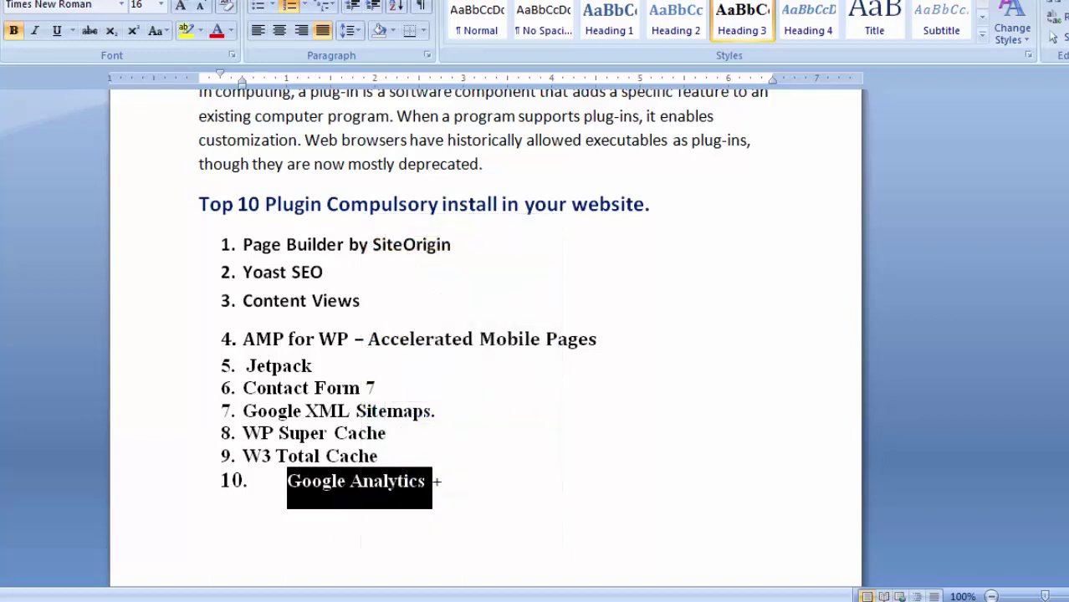
Step: In WordPress, search the plugins for the copied Google Analytics instead of the current keyword, removing the pasted list number
key("alt+Tab")
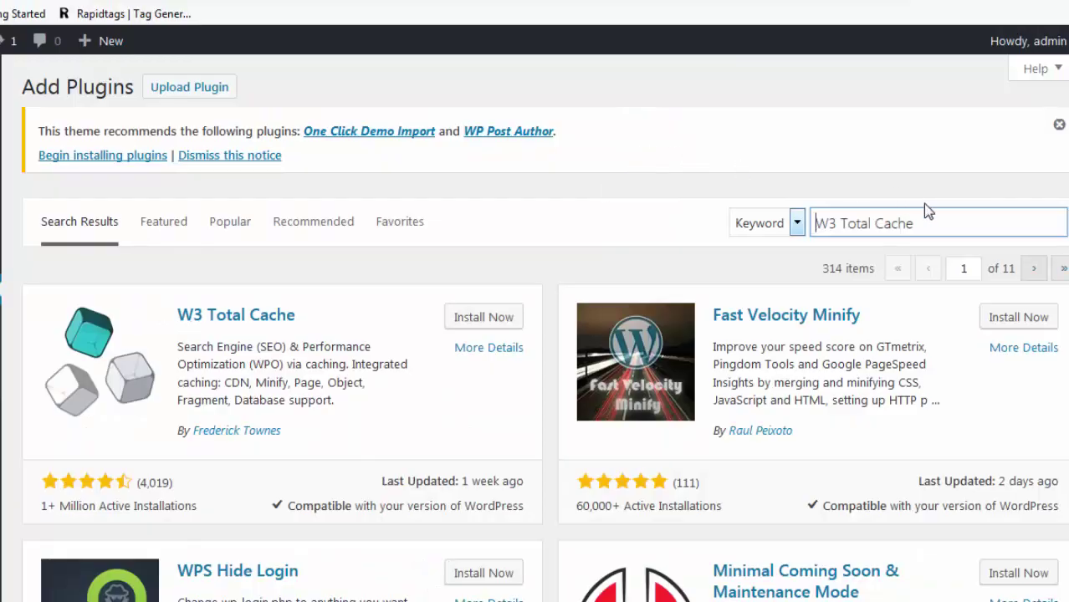
left_click_drag(914, 223, 818, 222)
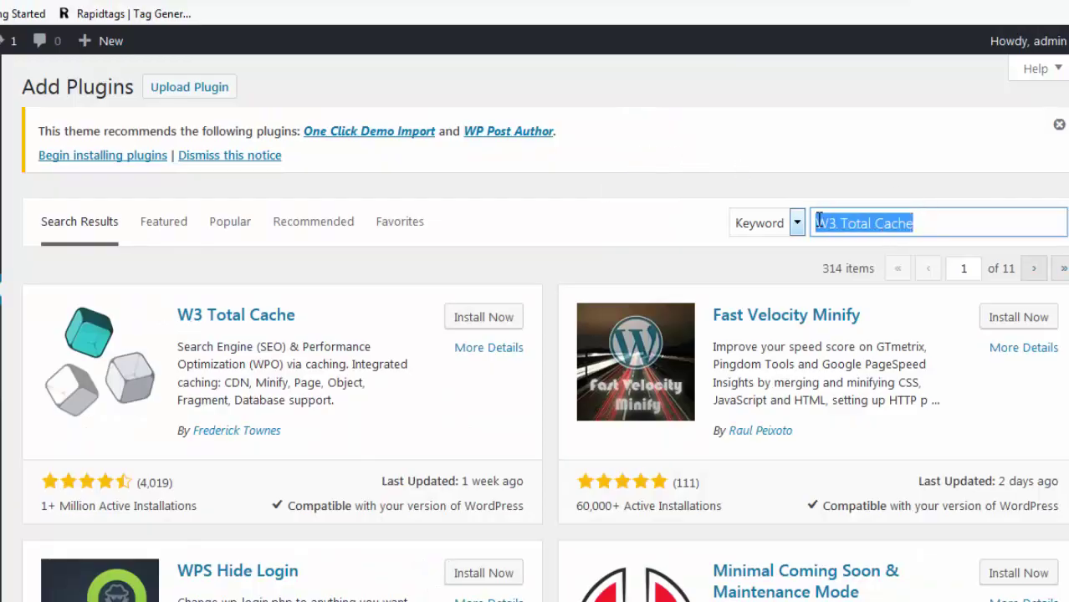
right_click(864, 226)
left_click(924, 299)
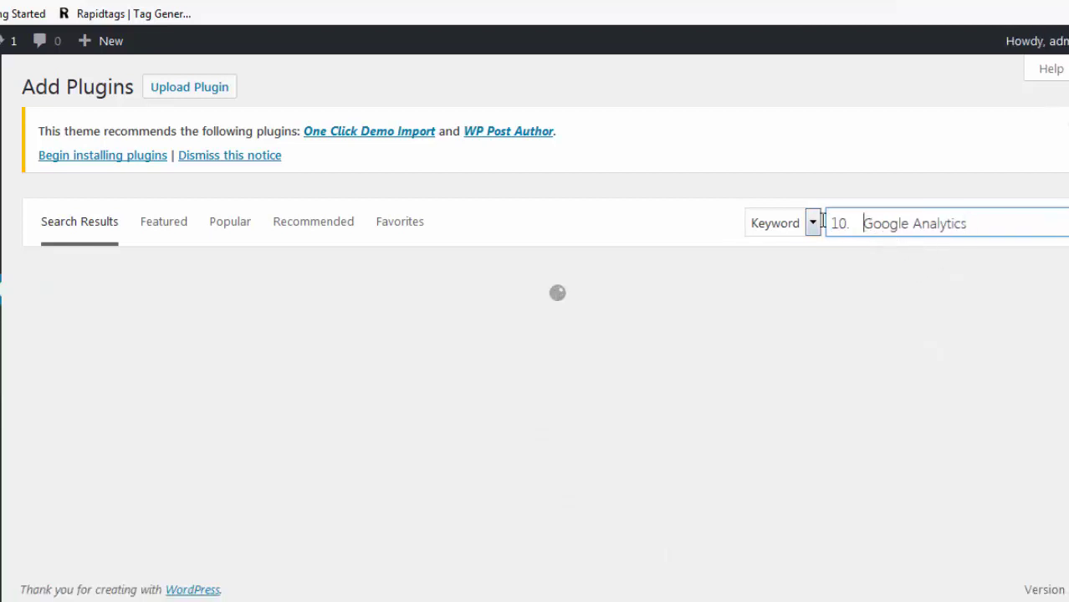
left_click_drag(863, 224, 805, 222)
key("BackSpace")
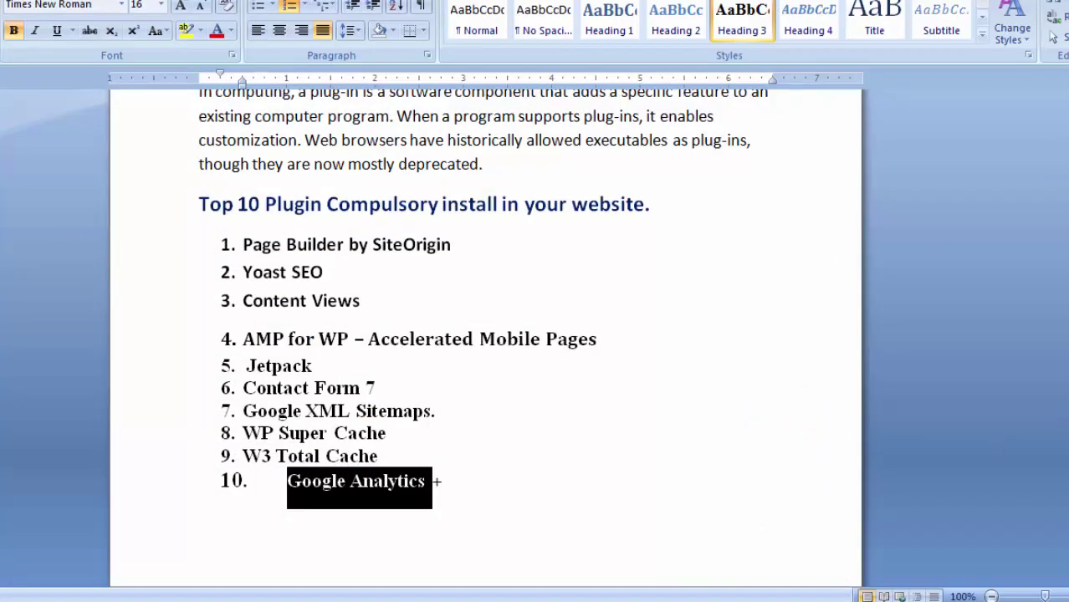
Step: Go back to the course outline on page 1 of the Word document and select item 8, "How to Create Page and disuss"
left_click_drag(1062, 251, 1062, 219)
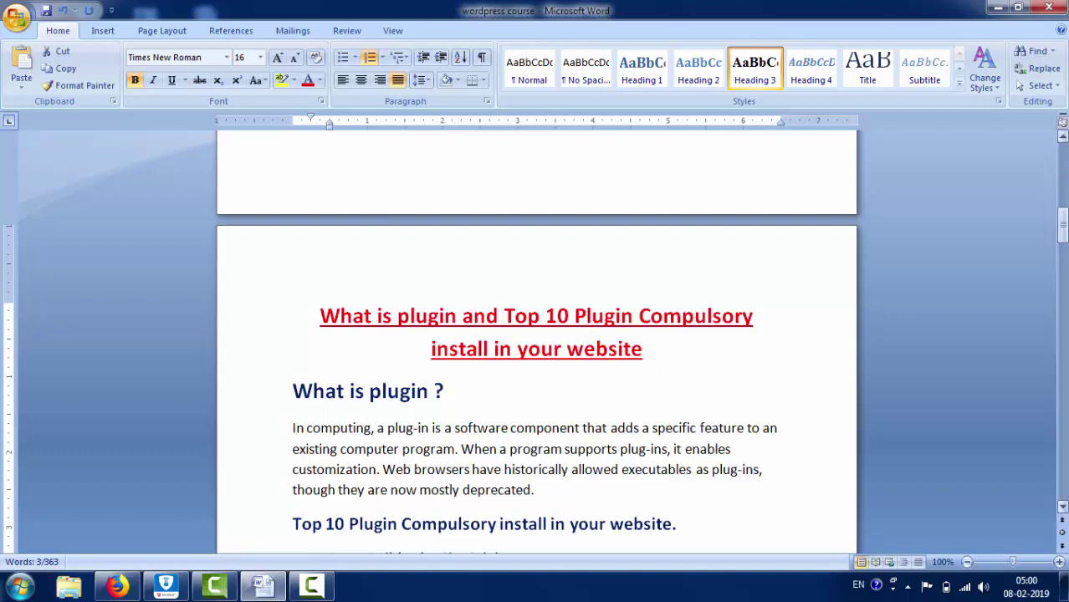
left_click_drag(1062, 222, 1064, 180)
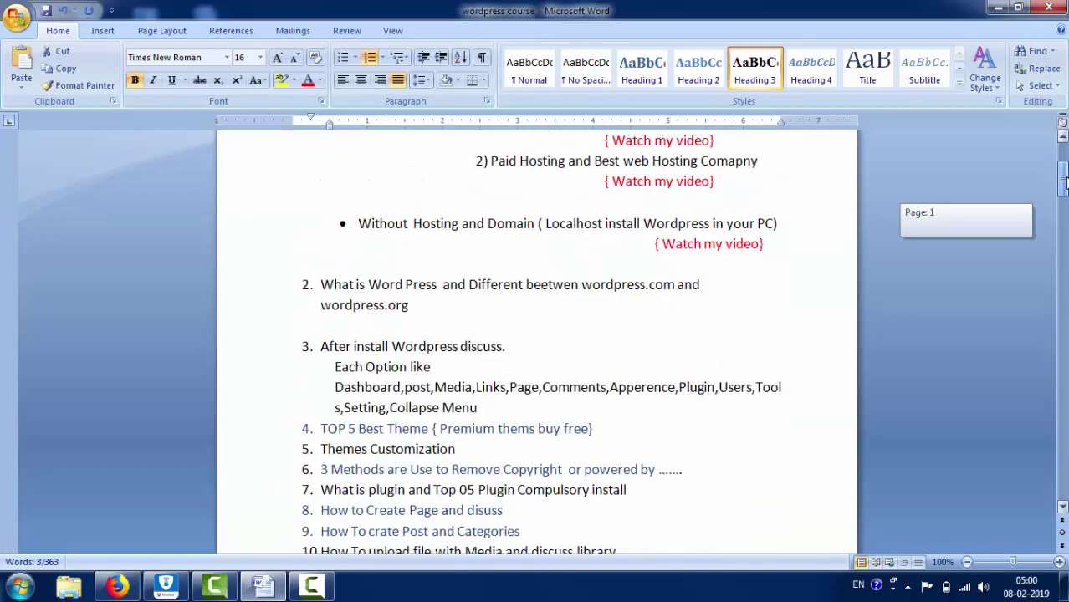
triple_click(332, 519)
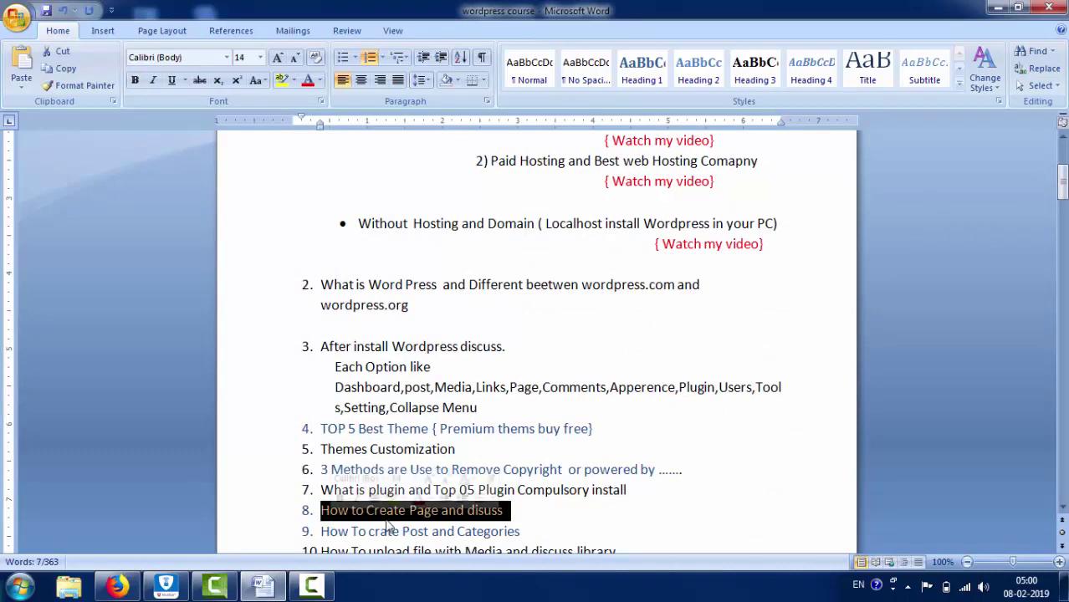